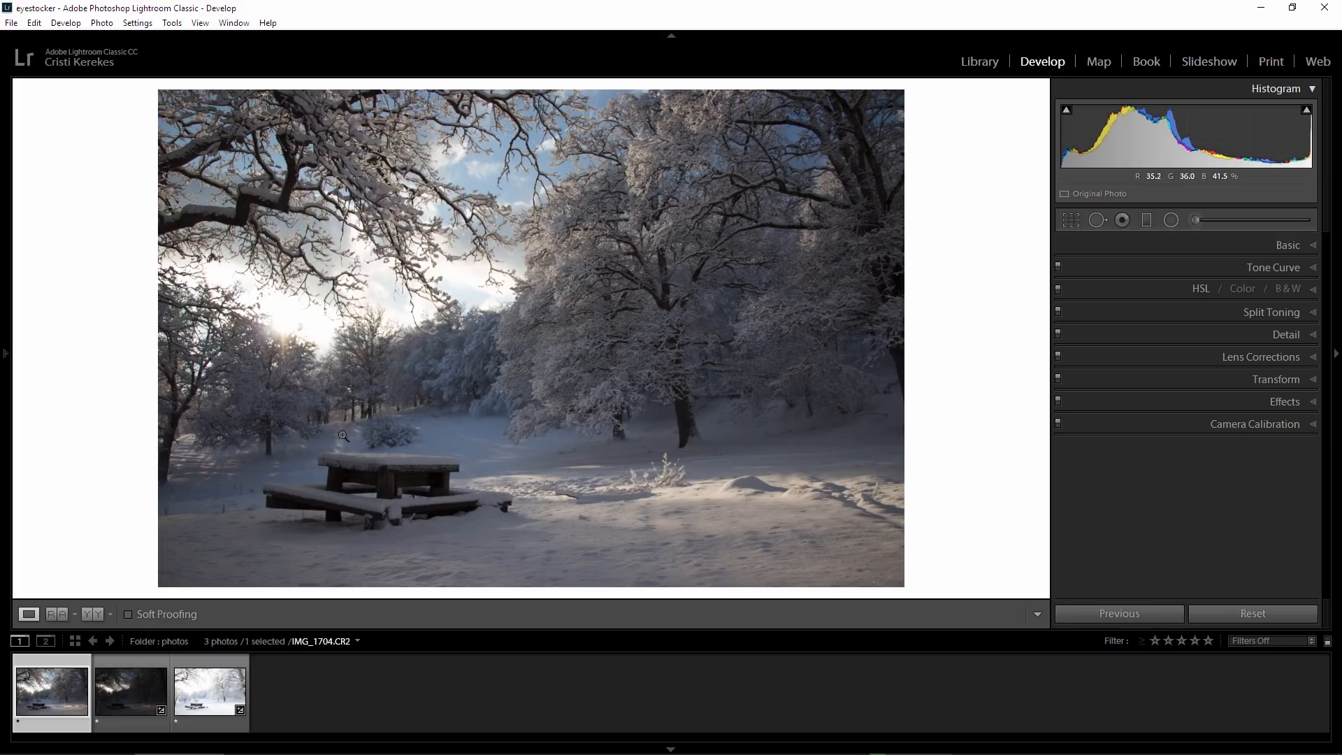
Inspect the branches' color fringing in IMG_1704.CR2, and enable Remove Chromatic Aberration and Profile Corrections
left_click(296, 219)
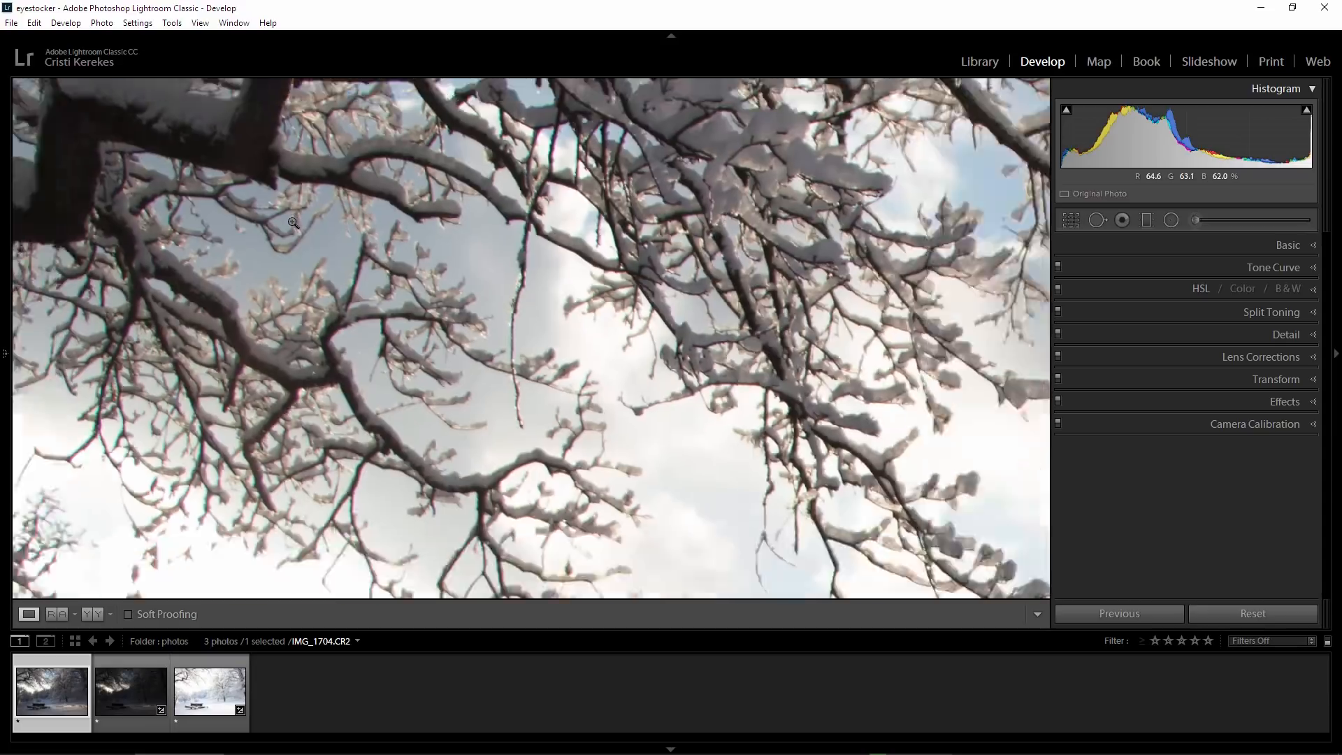
left_click_drag(296, 219, 474, 128)
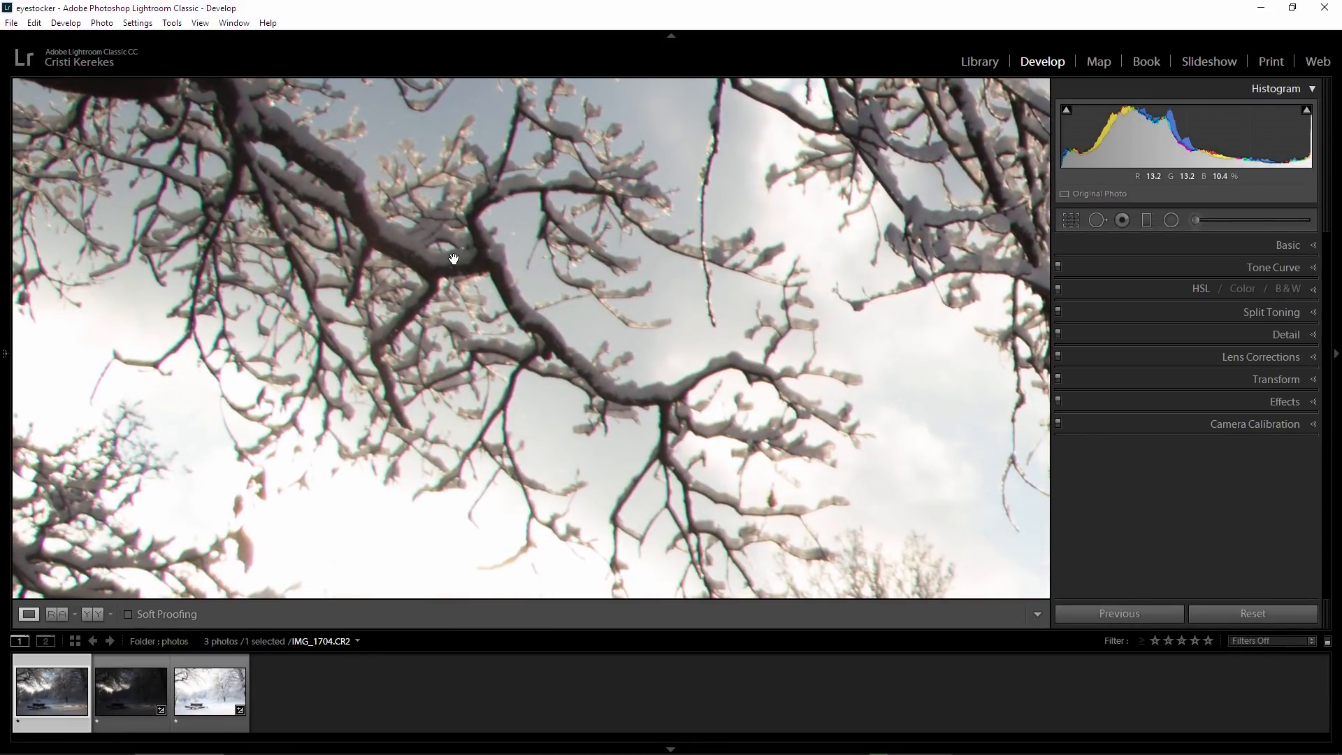
left_click(1154, 358)
left_click(1065, 398)
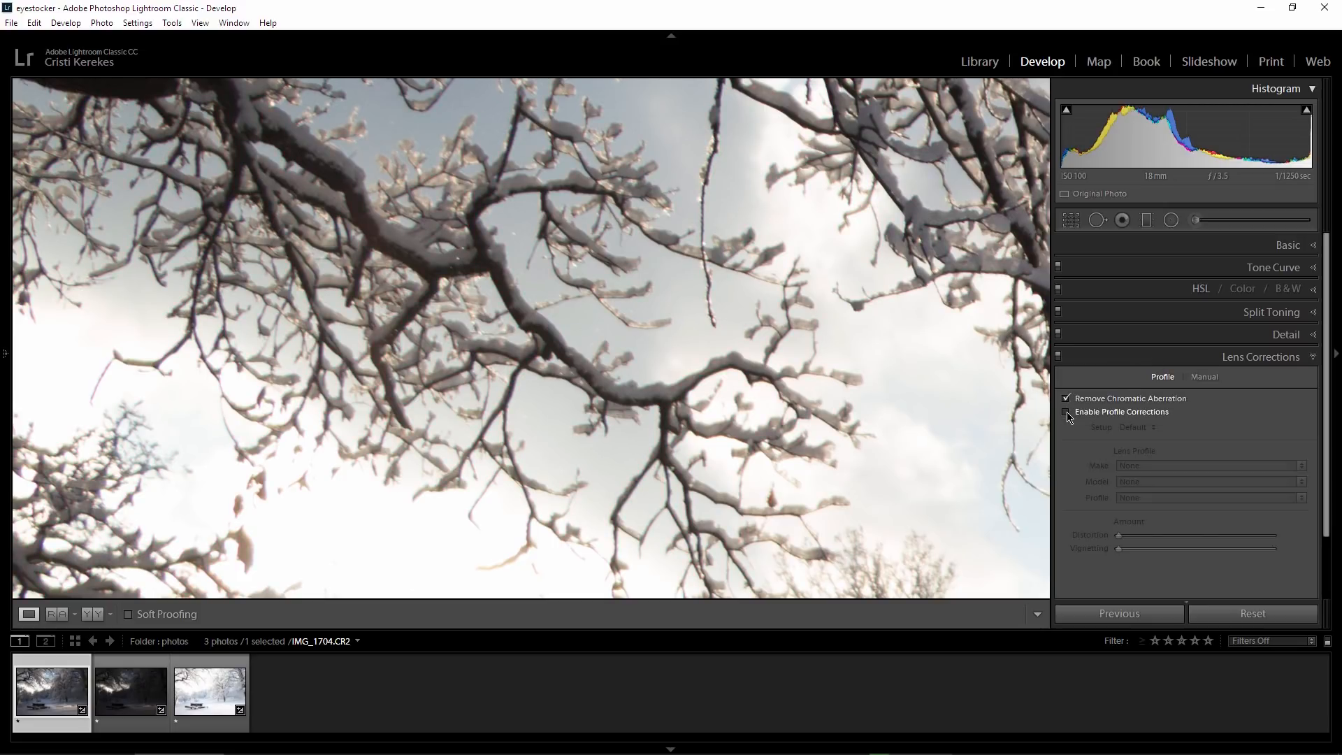
left_click(1066, 413)
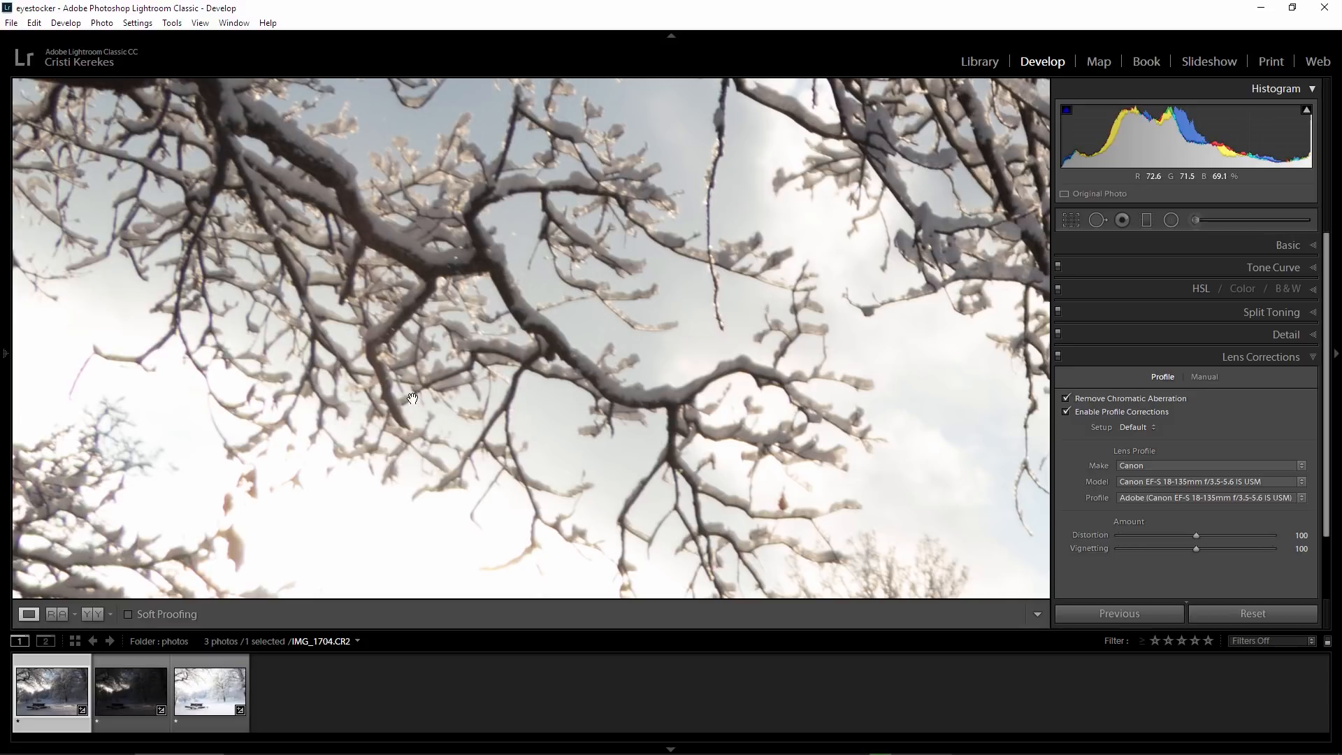
left_click(463, 329)
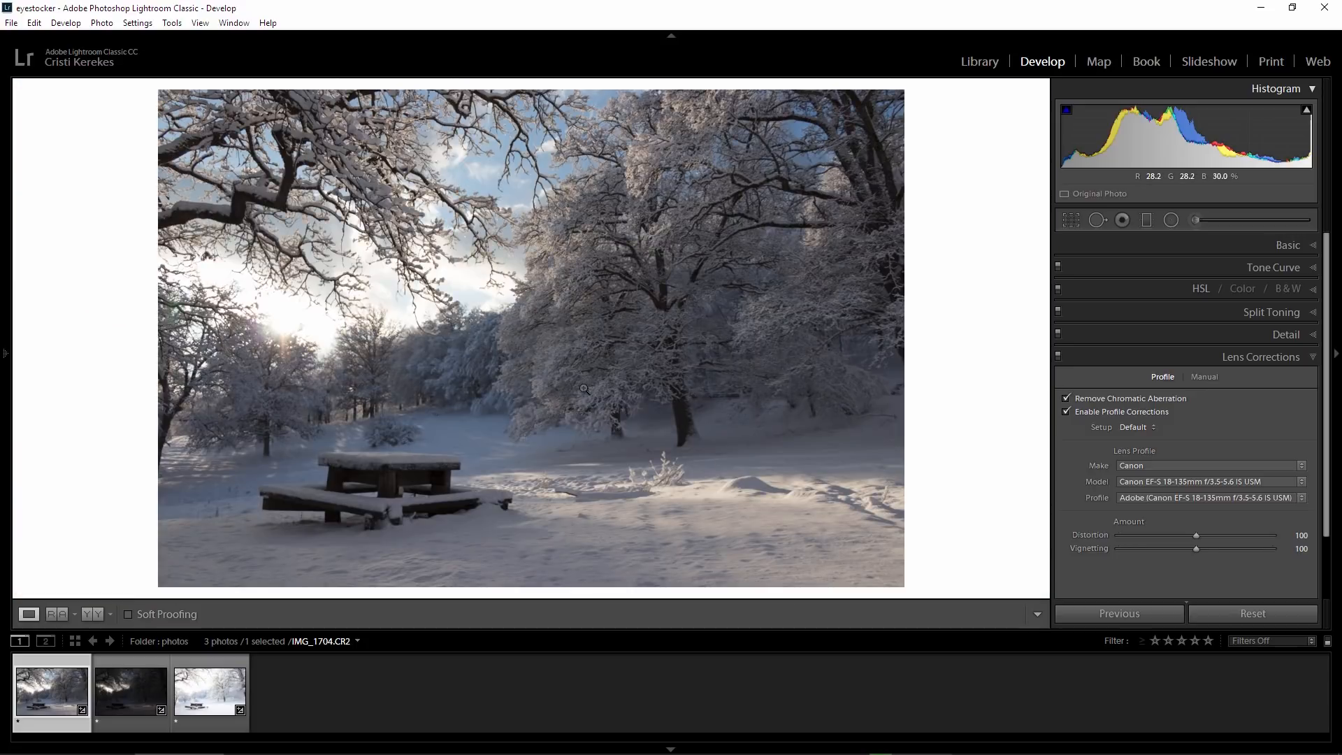
Select all three exposures and synchronize only the Lens Corrections settings across them
left_click(218, 692, "shift")
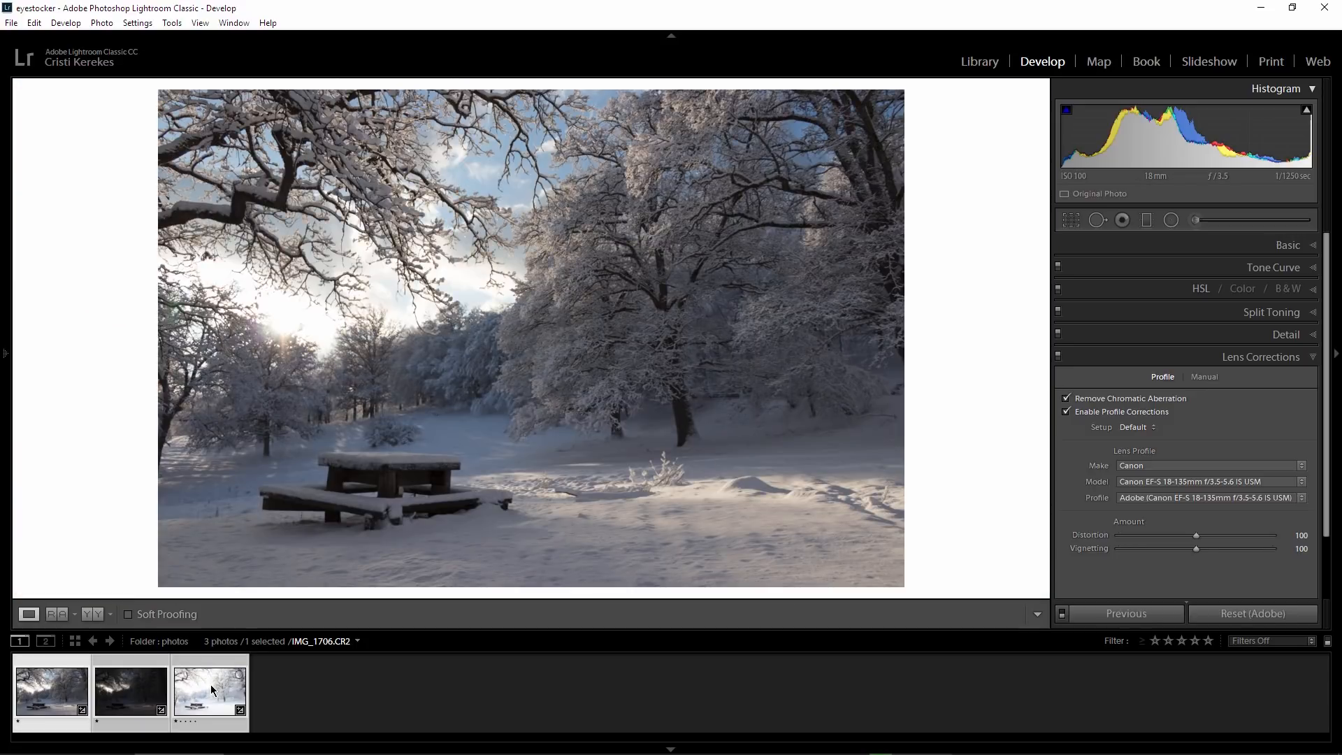
left_click(1127, 613)
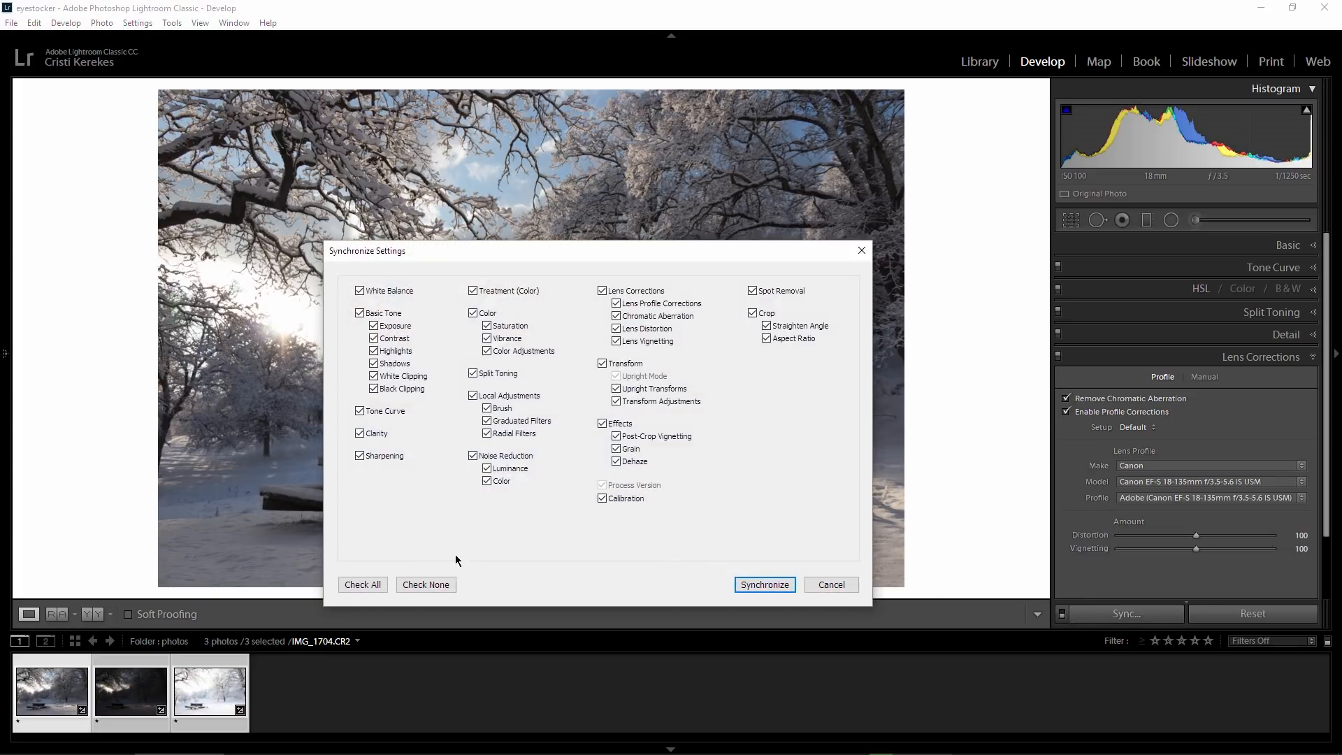
left_click(429, 586)
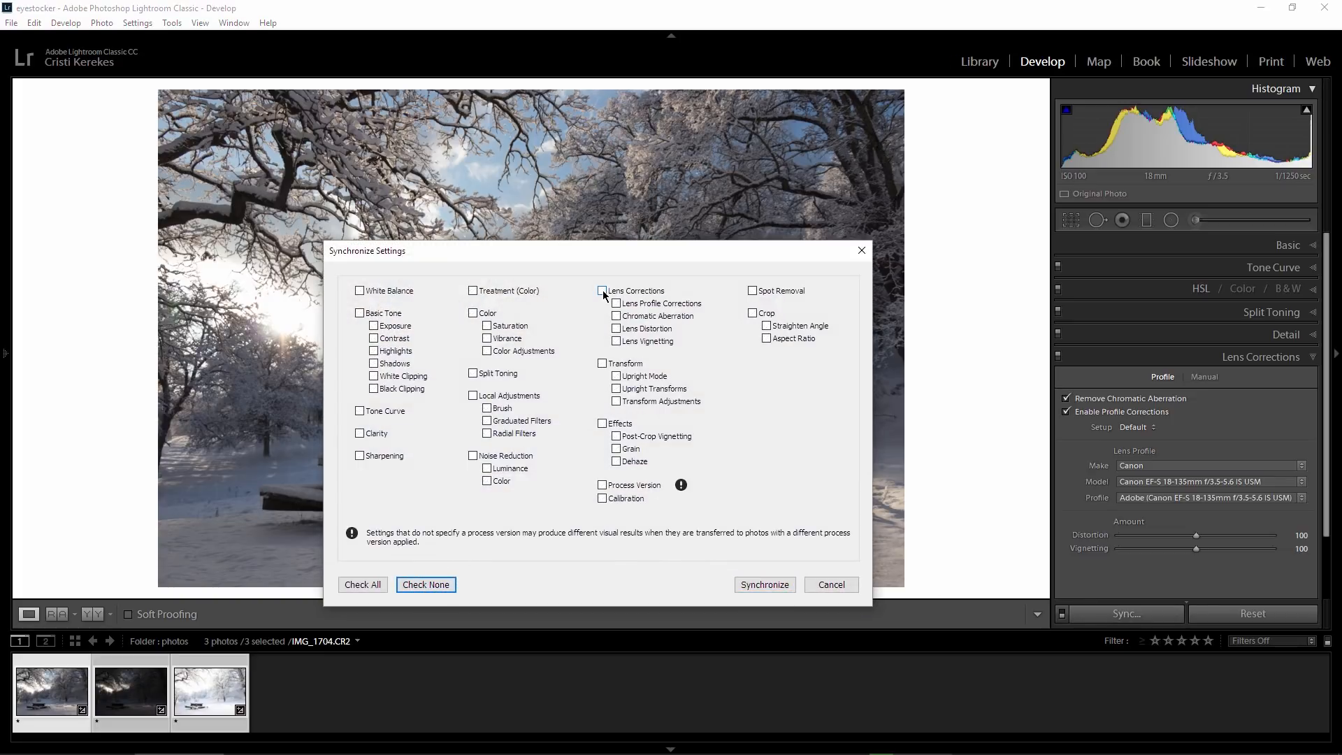
left_click(603, 290)
left_click(745, 584)
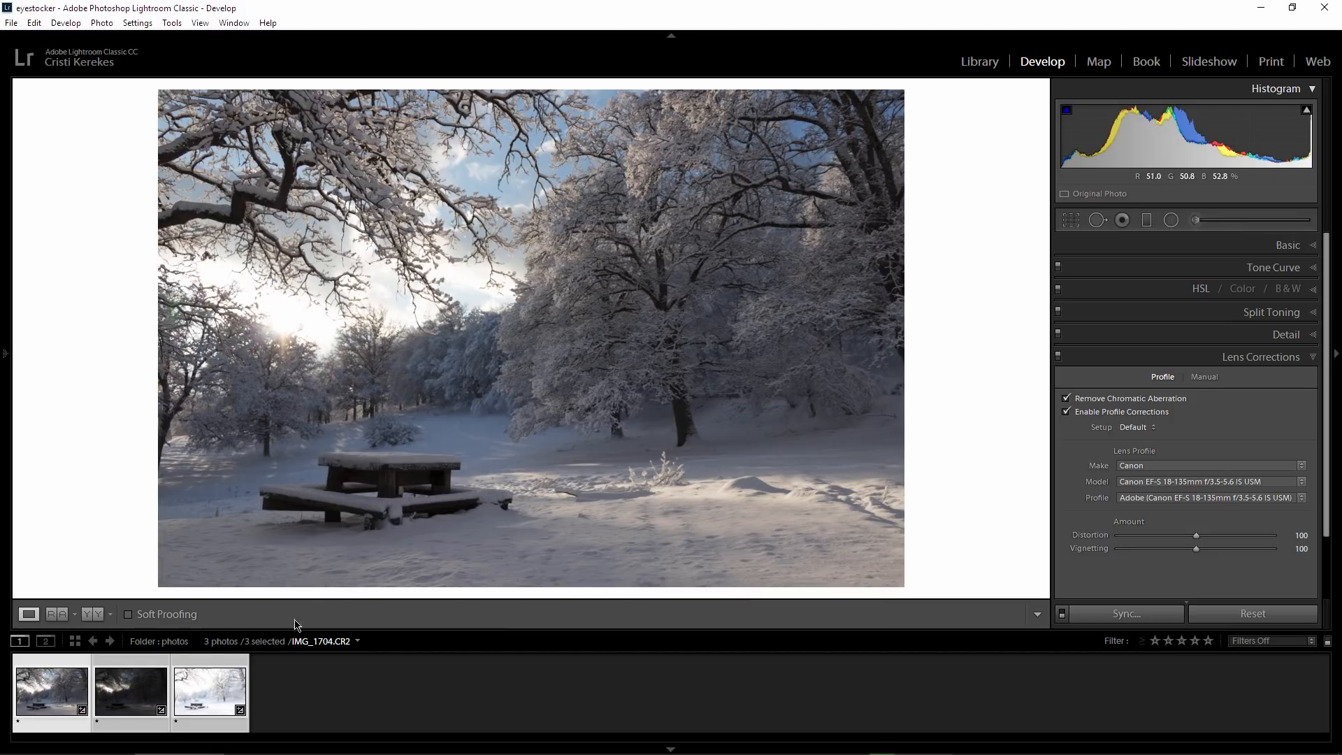
Merge the three selected photos into an HDR image with Auto Align, Auto Tone and deghost amount None
right_click(209, 274)
mouse_move(276, 390)
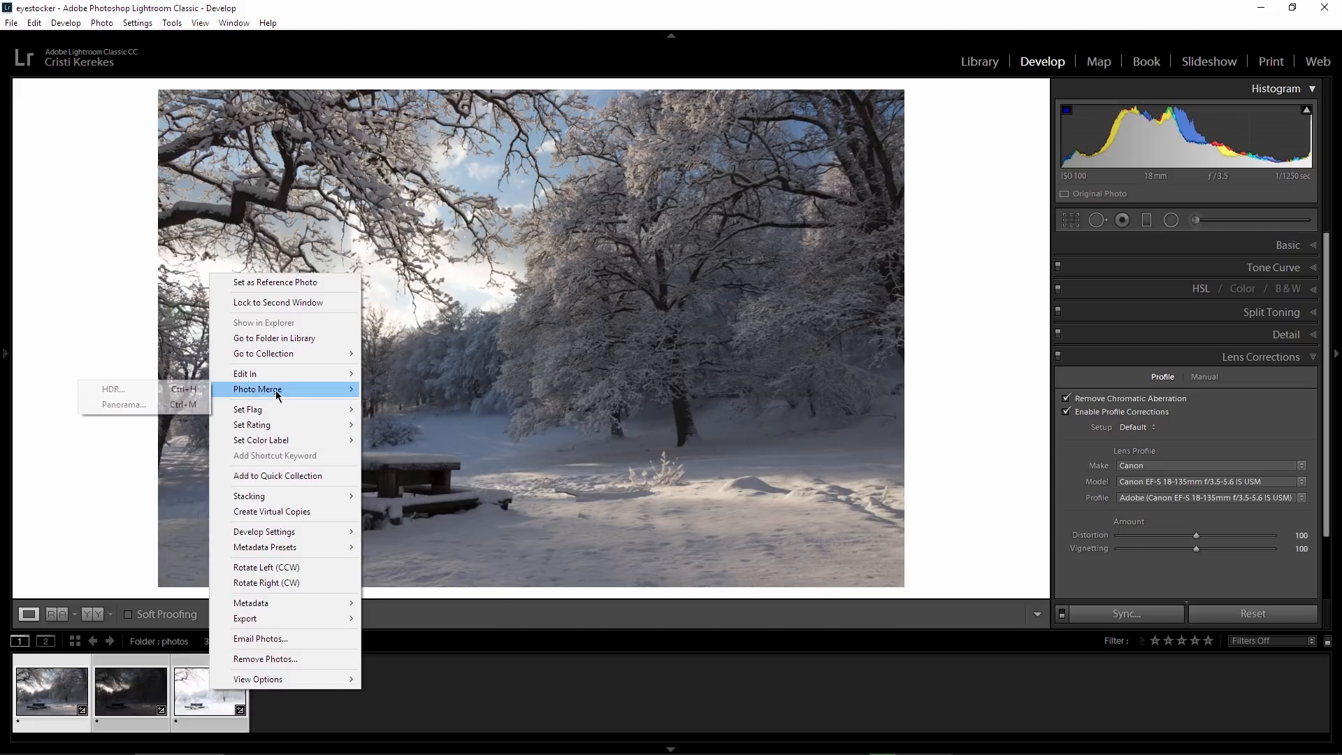
left_click(172, 388)
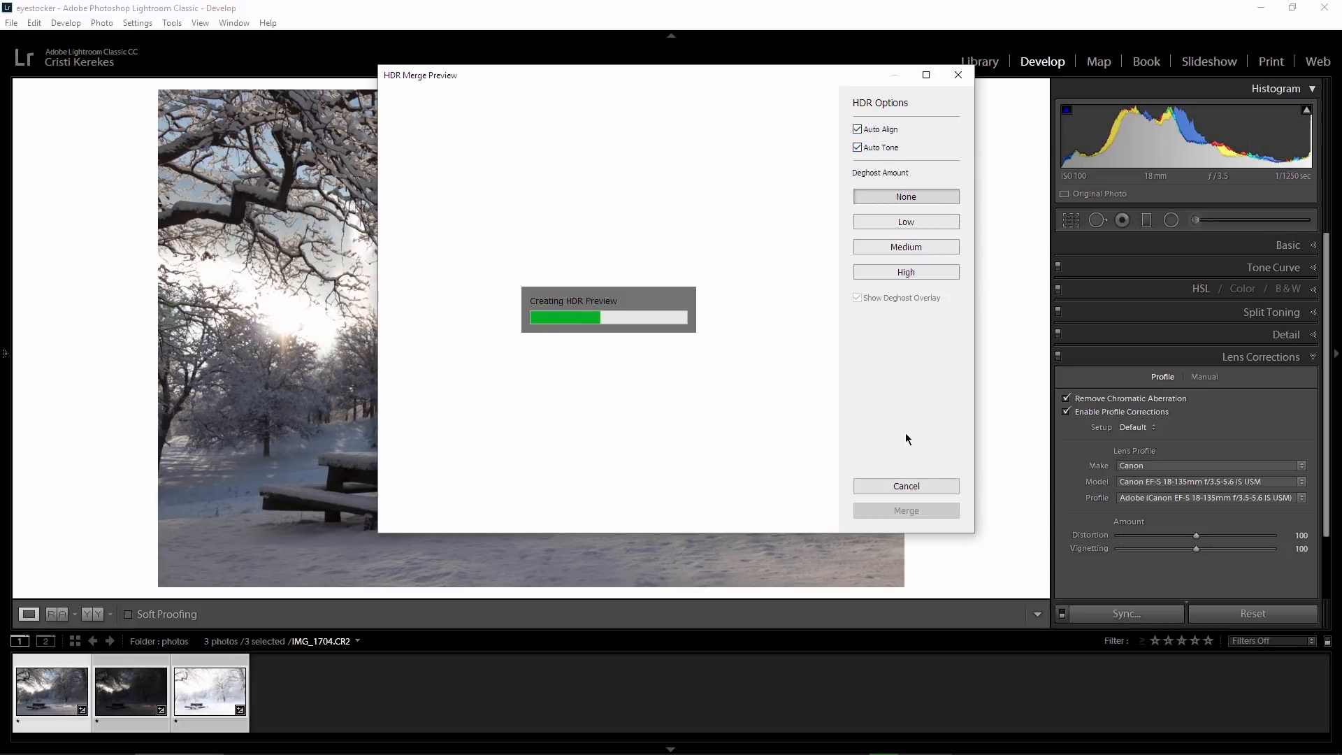
left_click(906, 510)
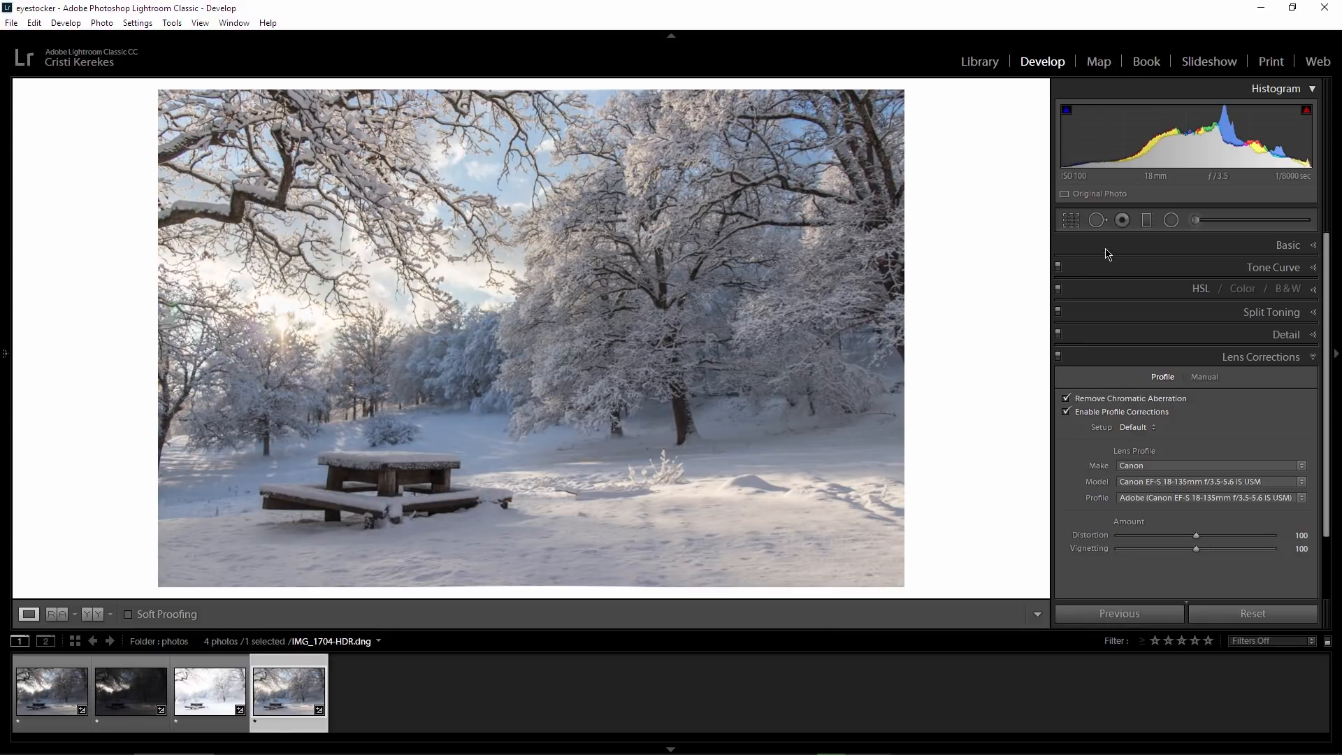
Straighten the HDR photo by drawing a level line along the picnic table's bench, and apply the crop
left_click(1108, 246)
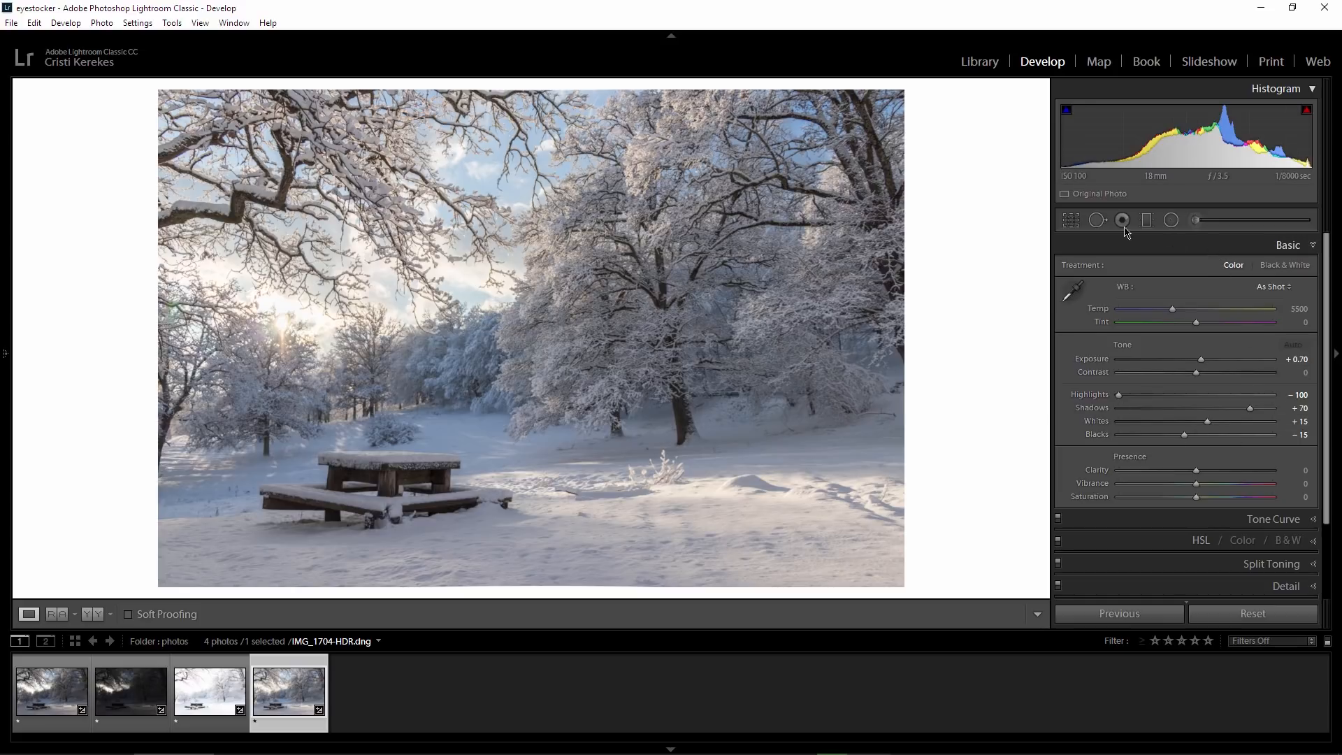
left_click(1073, 222)
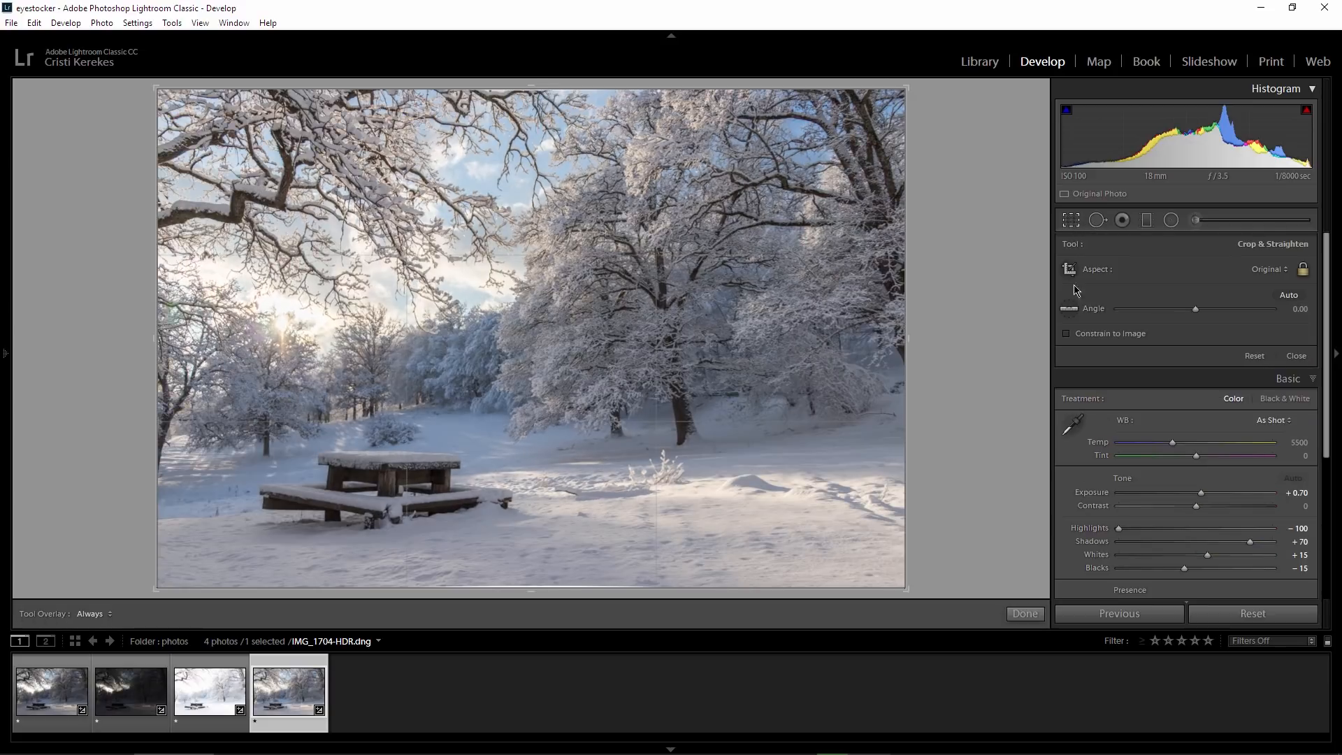
left_click(1068, 312)
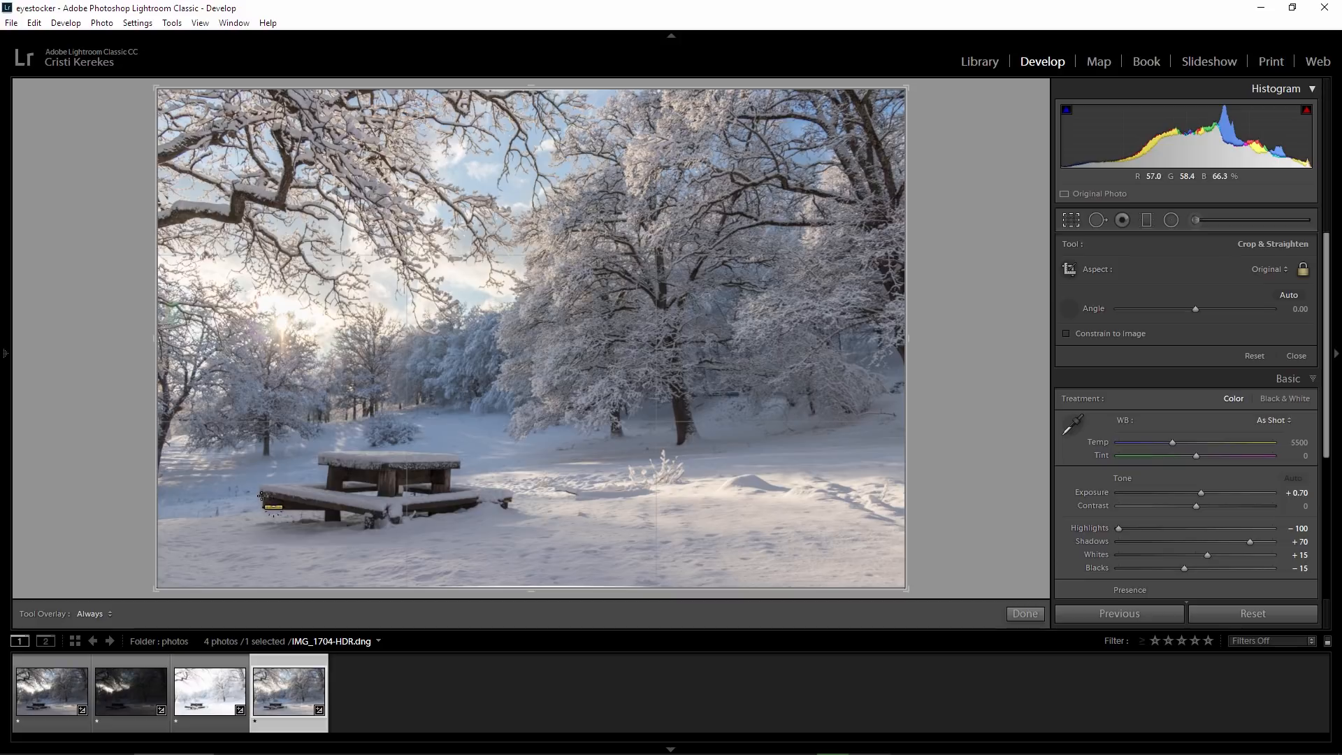
left_click_drag(261, 494, 510, 502)
key("Return")
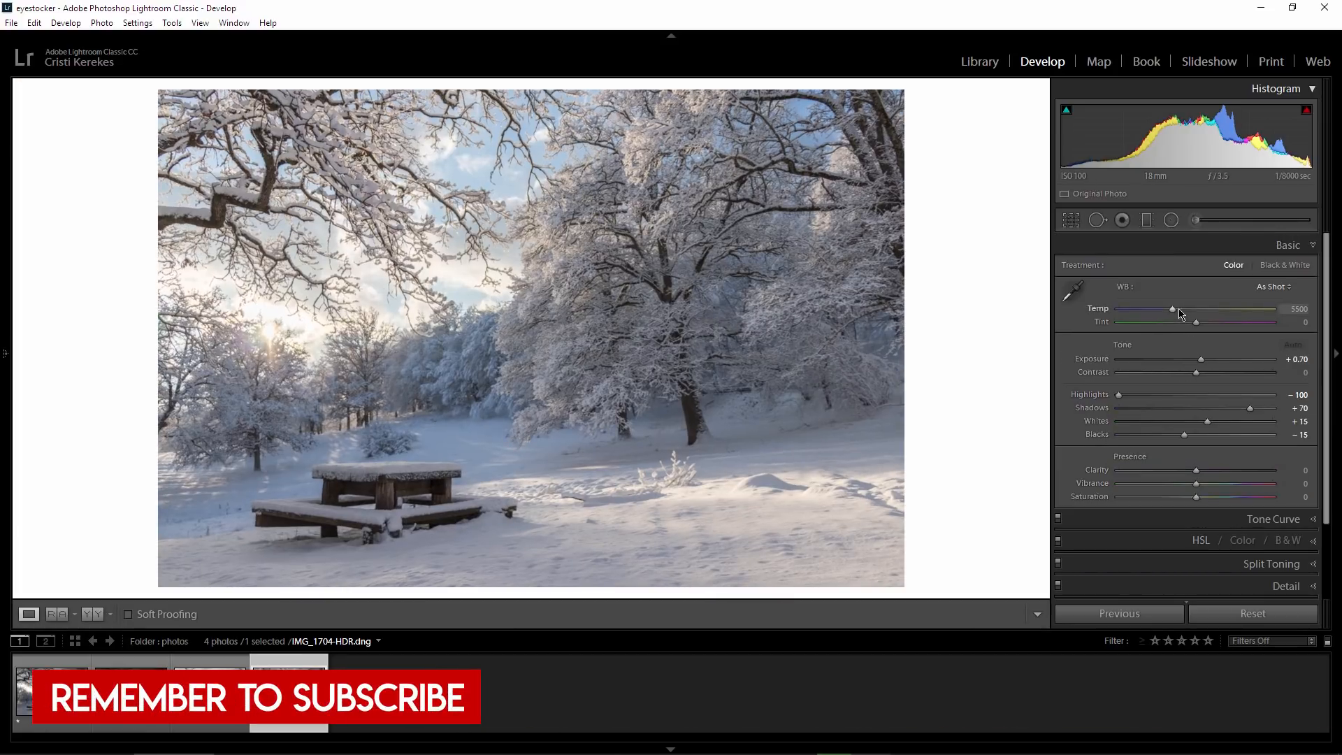
Set the basic adjustments to temperature 6597, contrast +59, exposure 0.00 and highlights -63
left_click_drag(1174, 310, 1193, 313)
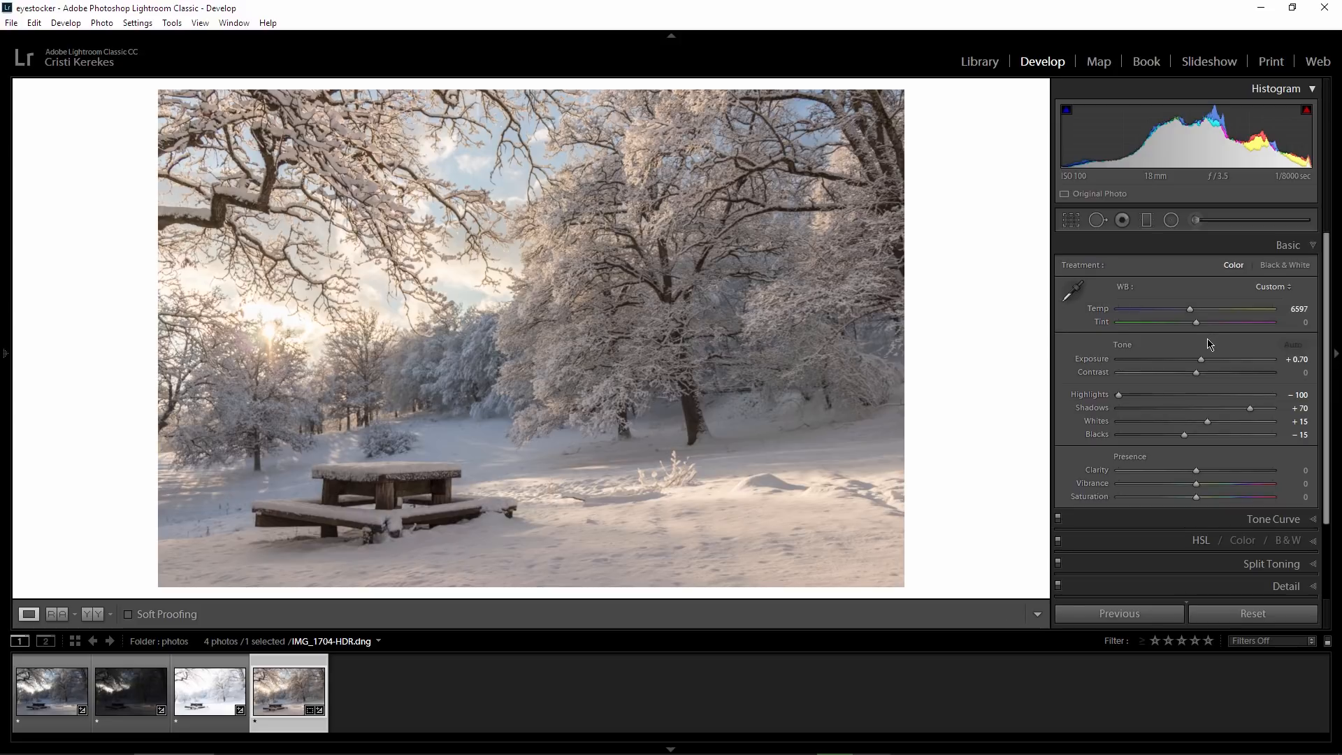
left_click_drag(1196, 372, 1239, 376)
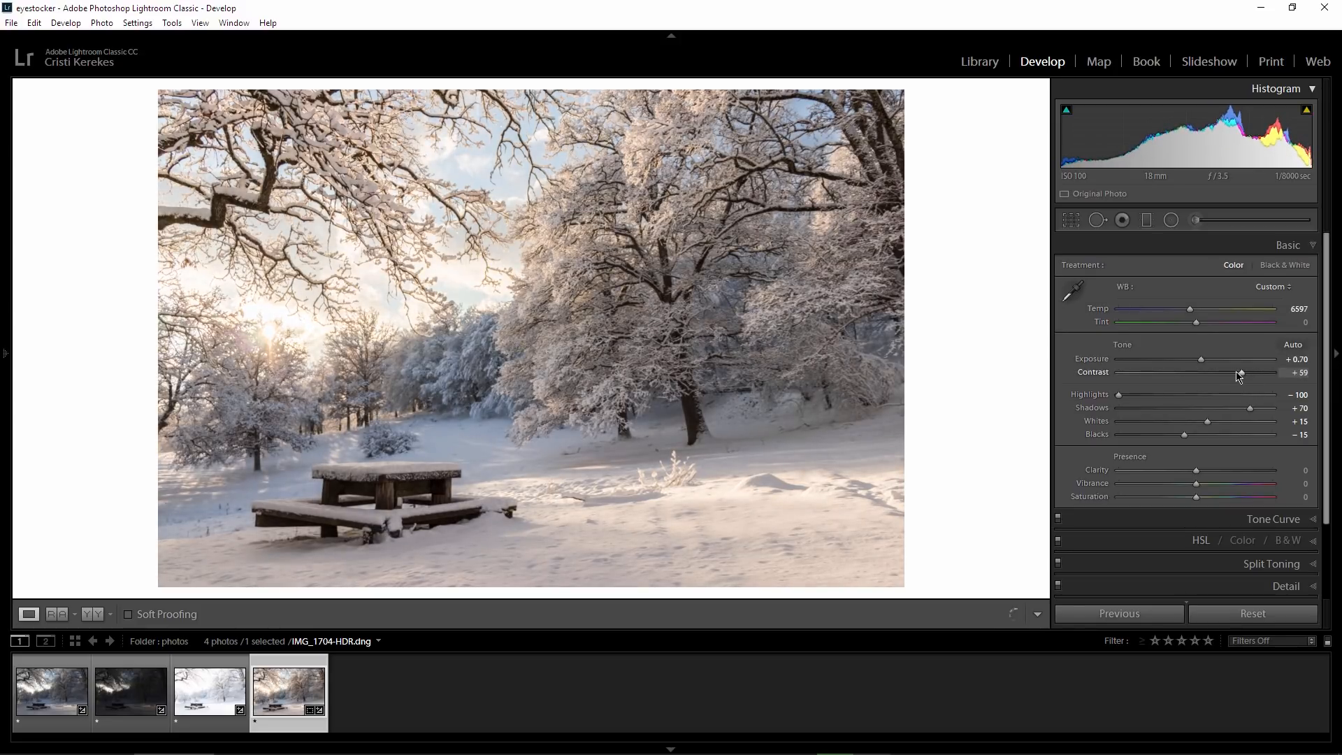
double_click(1202, 360)
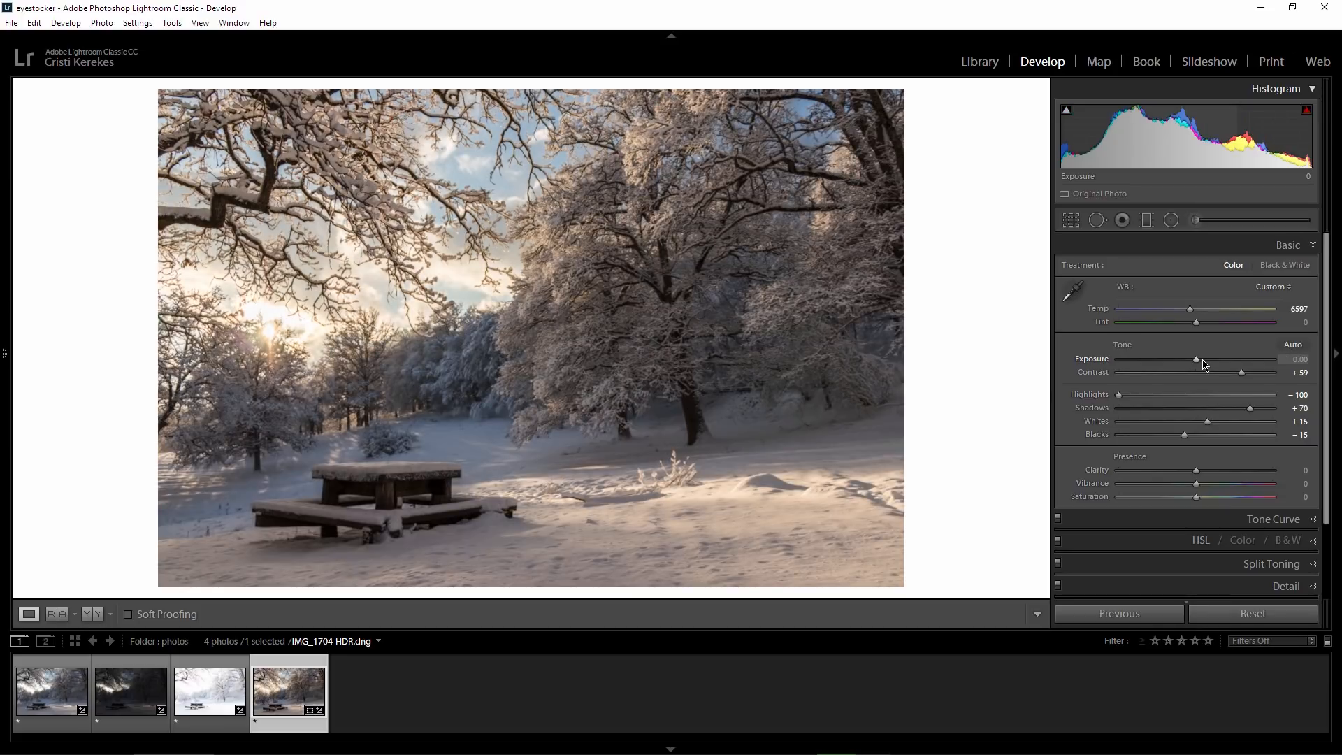
left_click_drag(1119, 395, 1149, 403)
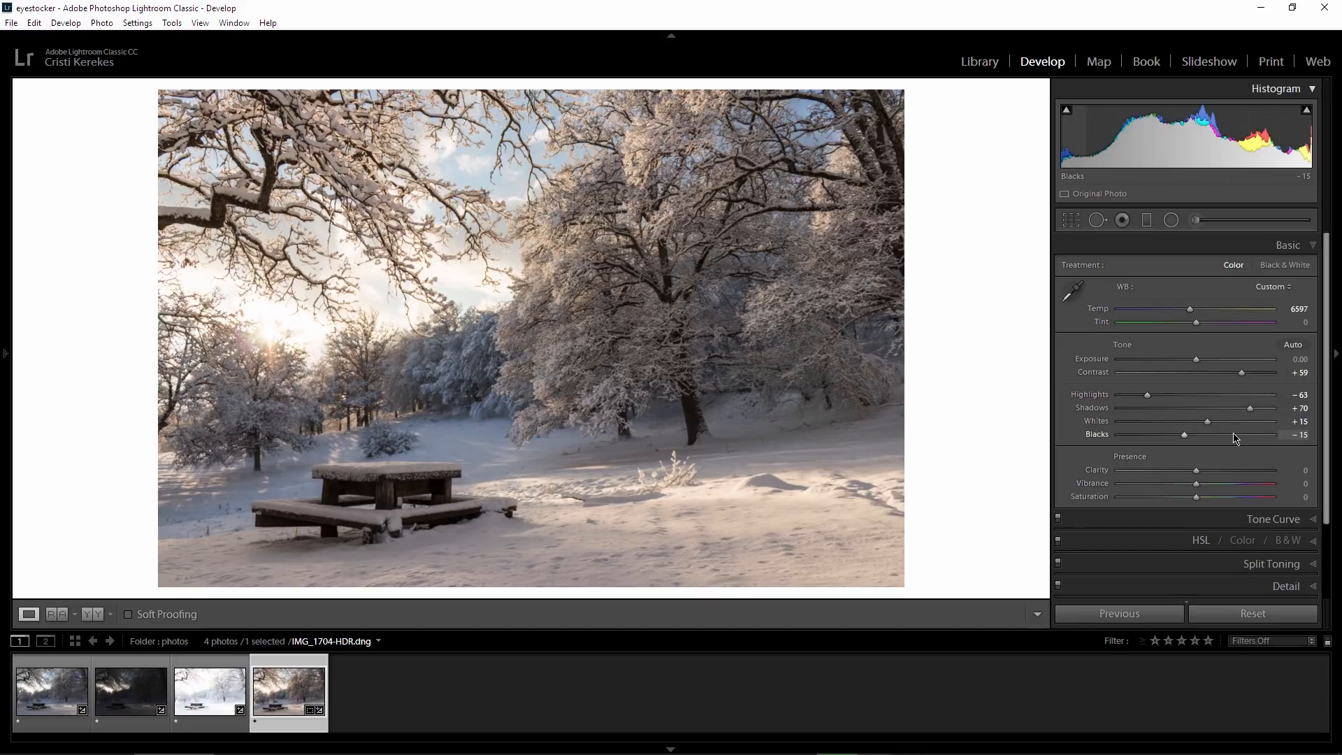
scroll(1274, 474, "down", 2)
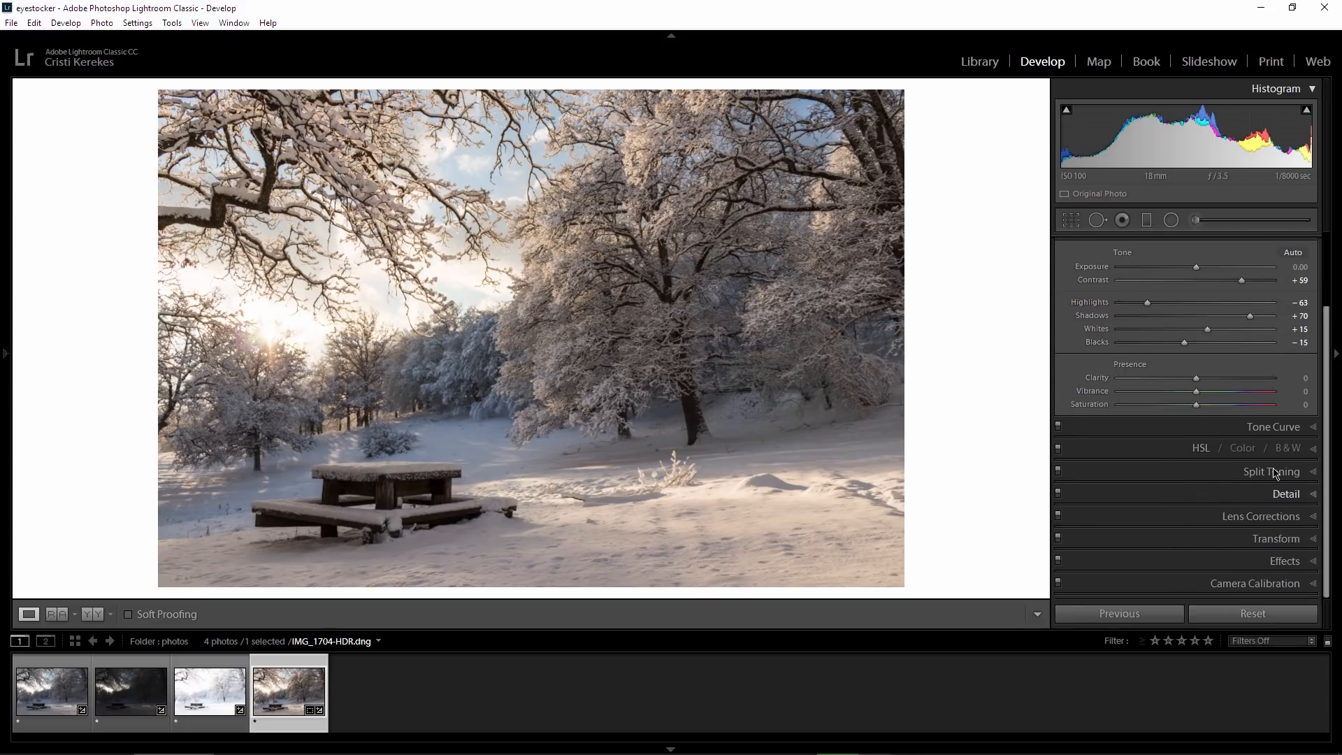
left_click(1223, 428)
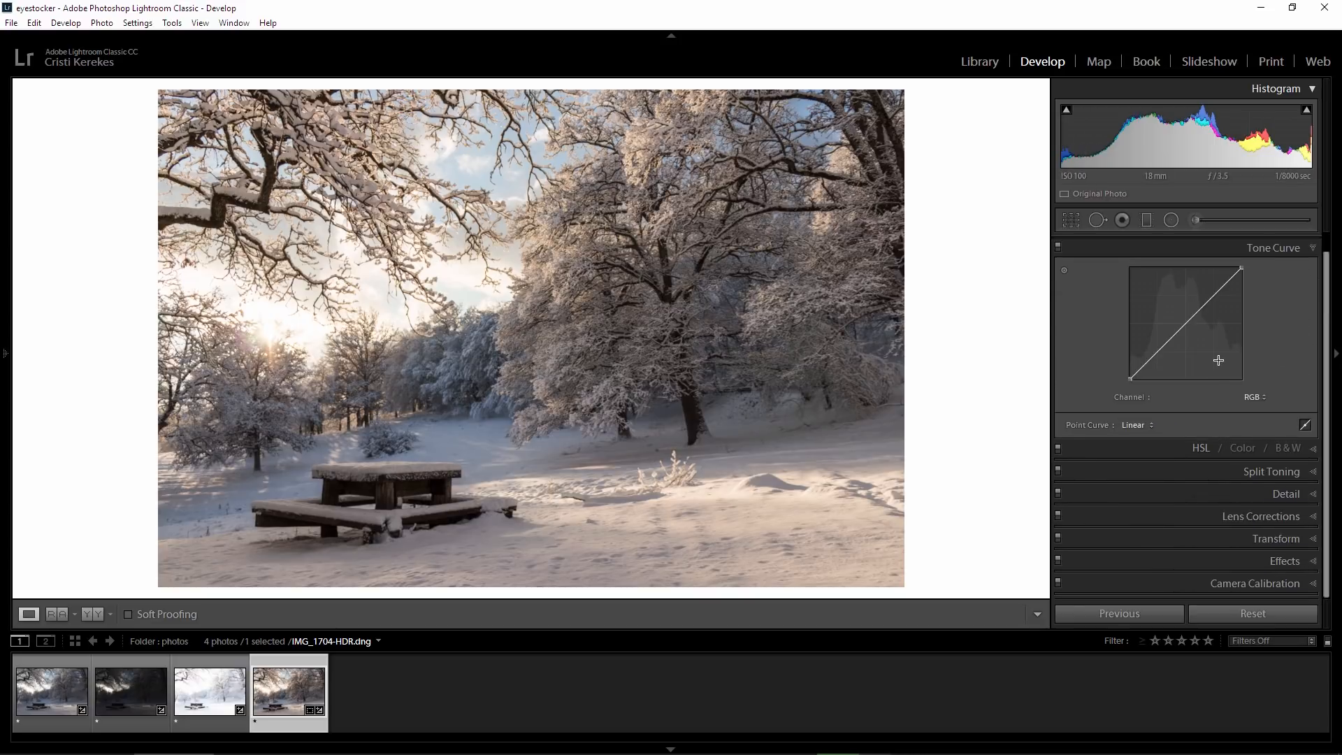
key("alt")
left_click(1214, 295)
left_click(1186, 322)
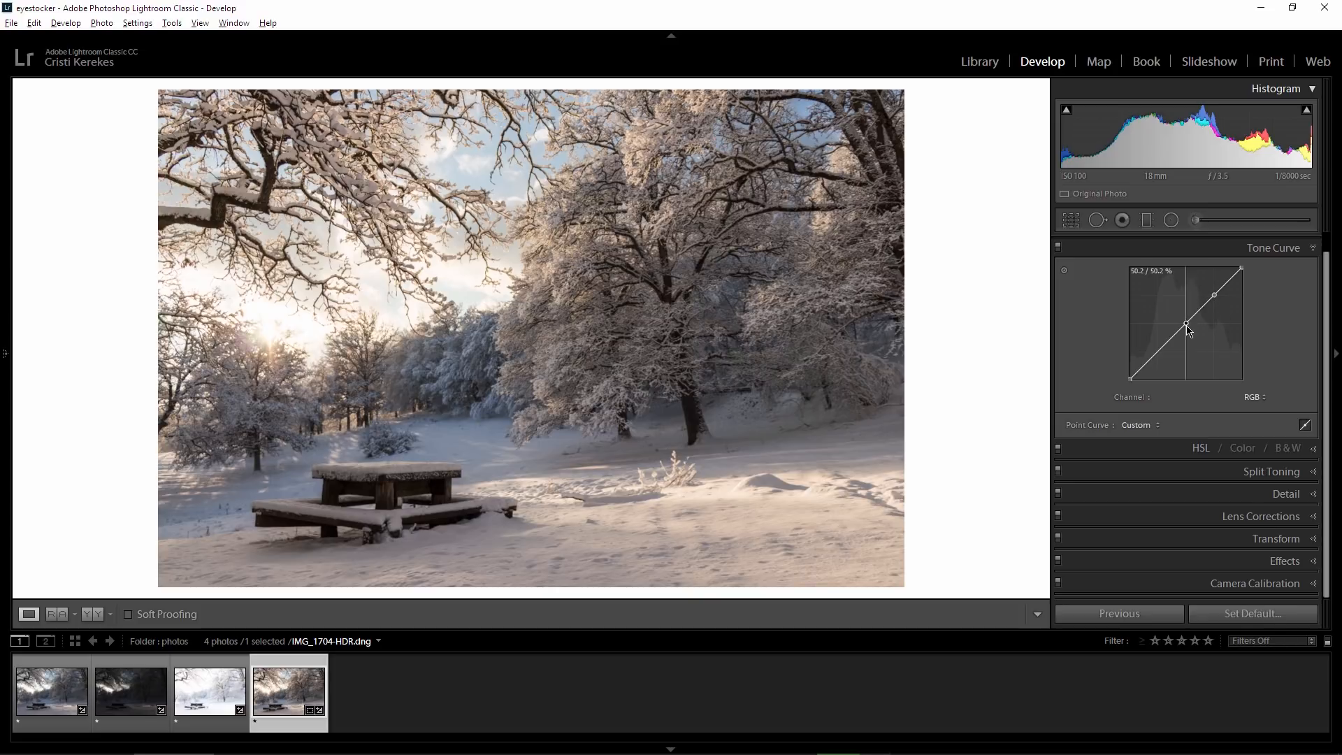
left_click(1153, 357)
left_click_drag(1130, 377, 1126, 366)
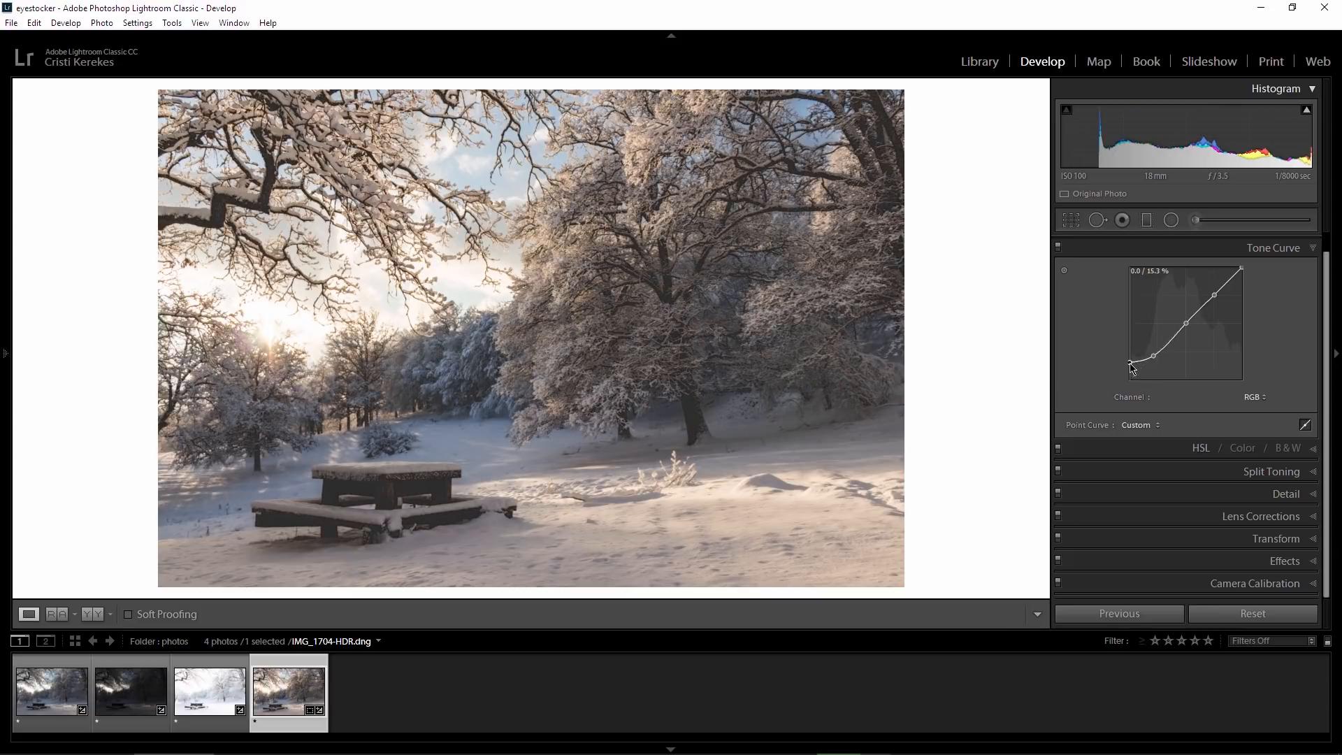
right_click(1159, 311)
left_click(1179, 323)
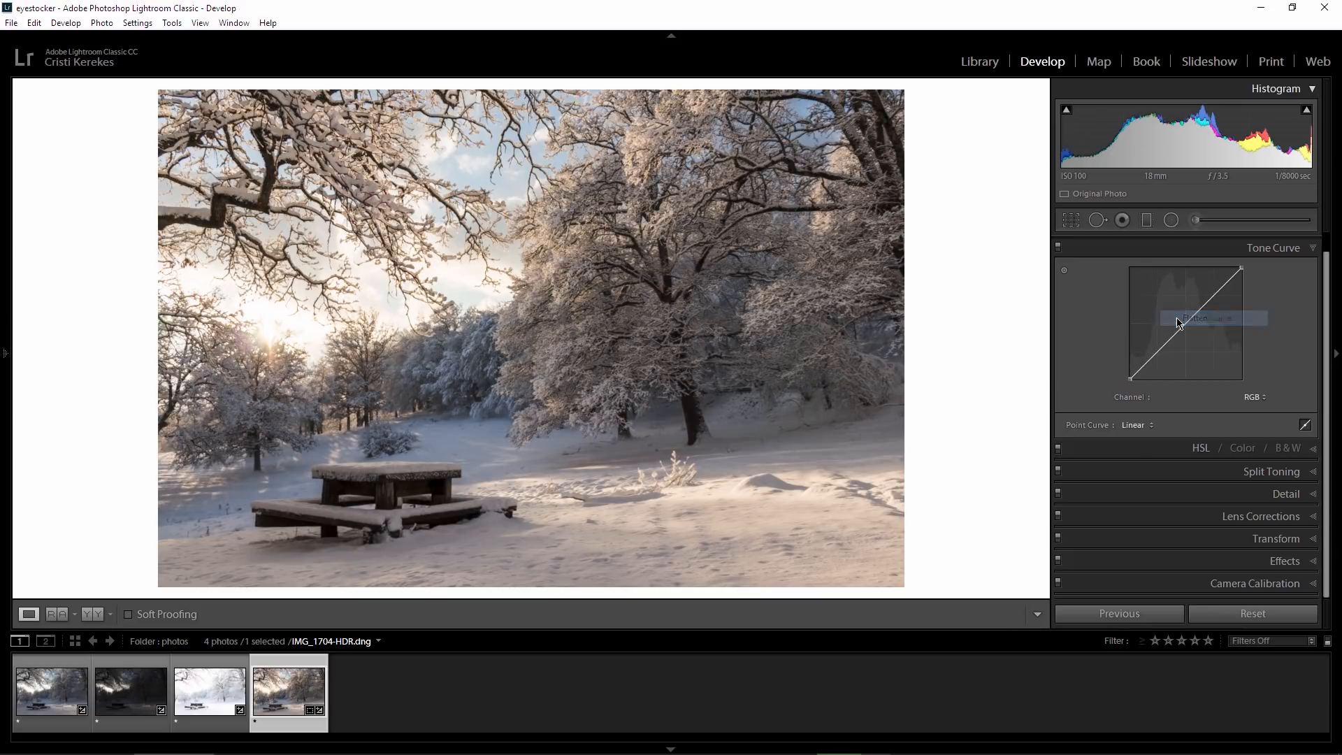
Lift and flatten the darkest end of the RGB tone curve, and split-tone the highlights with hue 184 and saturation 9
left_click_drag(1132, 375, 1144, 366)
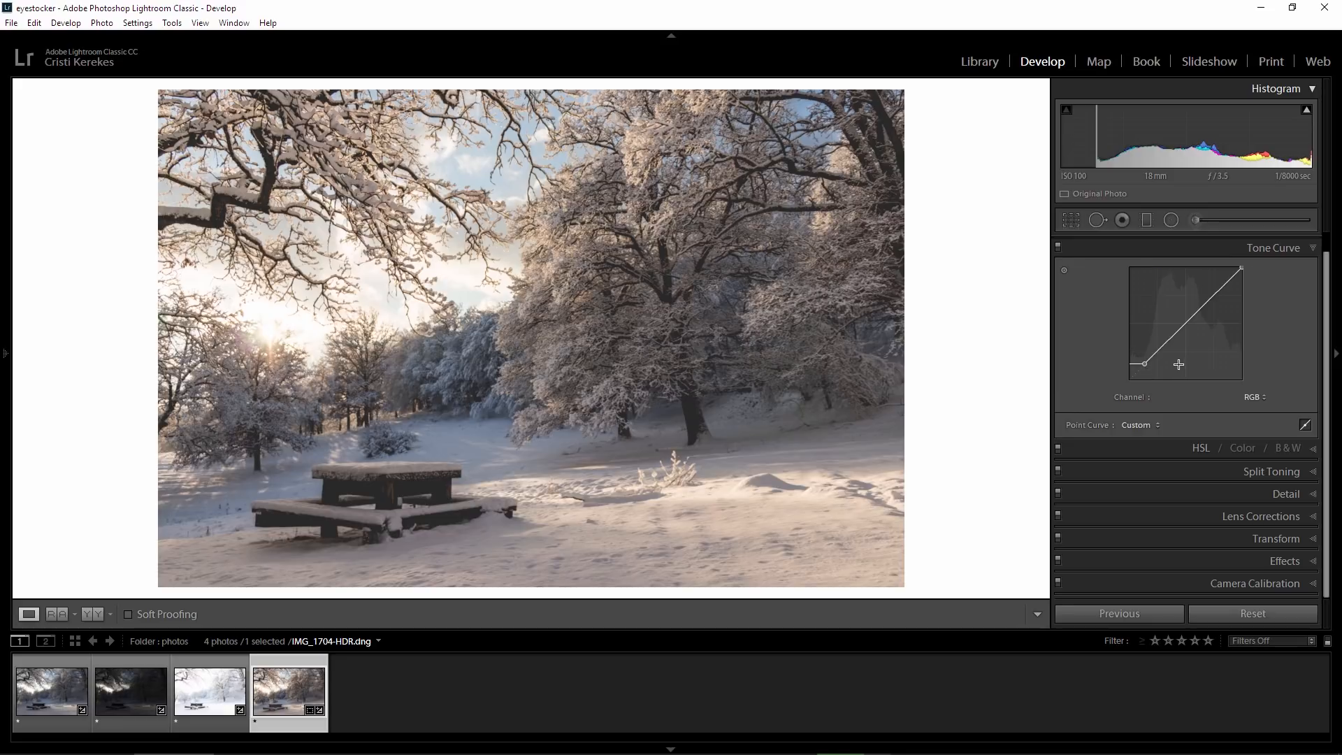
left_click(1208, 470)
mouse_move(1118, 346)
left_mouse_down()
mouse_move(1199, 362)
mouse_move(1133, 364)
left_mouse_up()
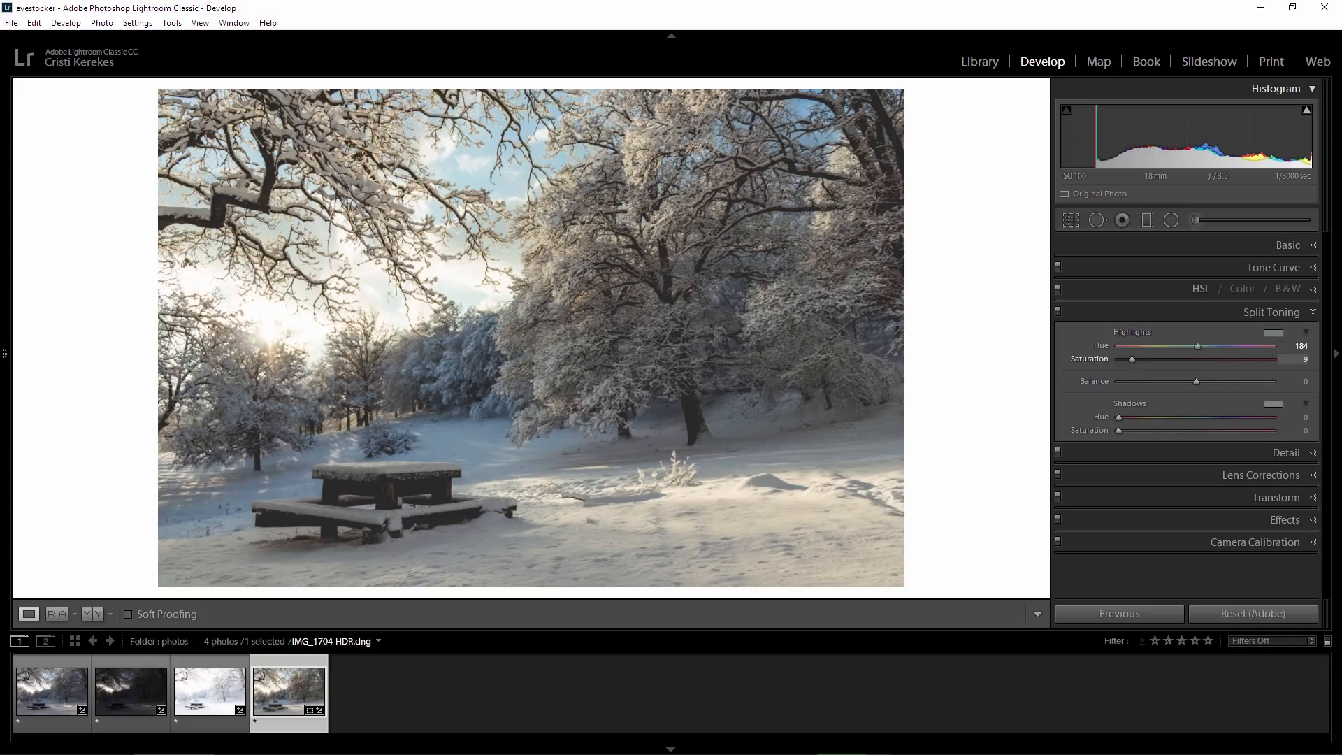
Calibrate the camera colors with profile Camera Standard, red primary saturation +75, blue primary hue -15 and saturation +27, and shadows tint +5
left_click(1229, 542)
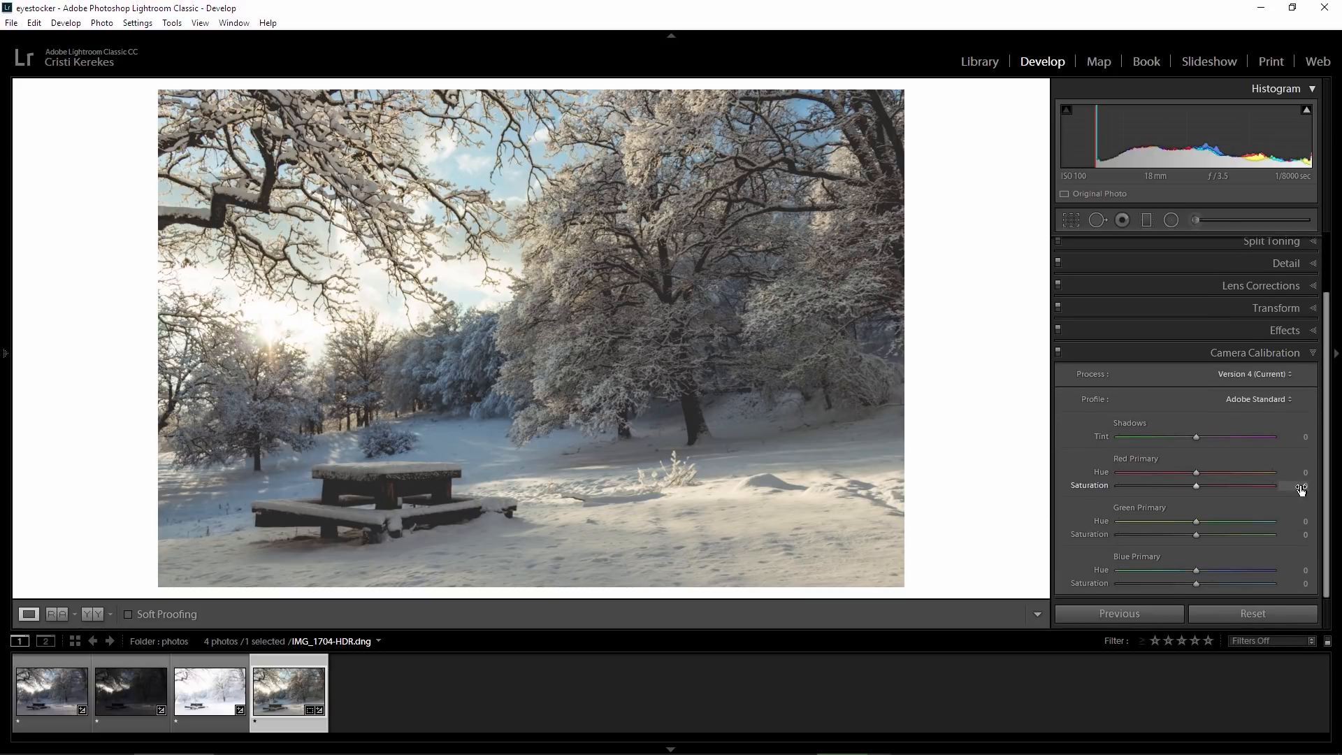
left_click(1247, 400)
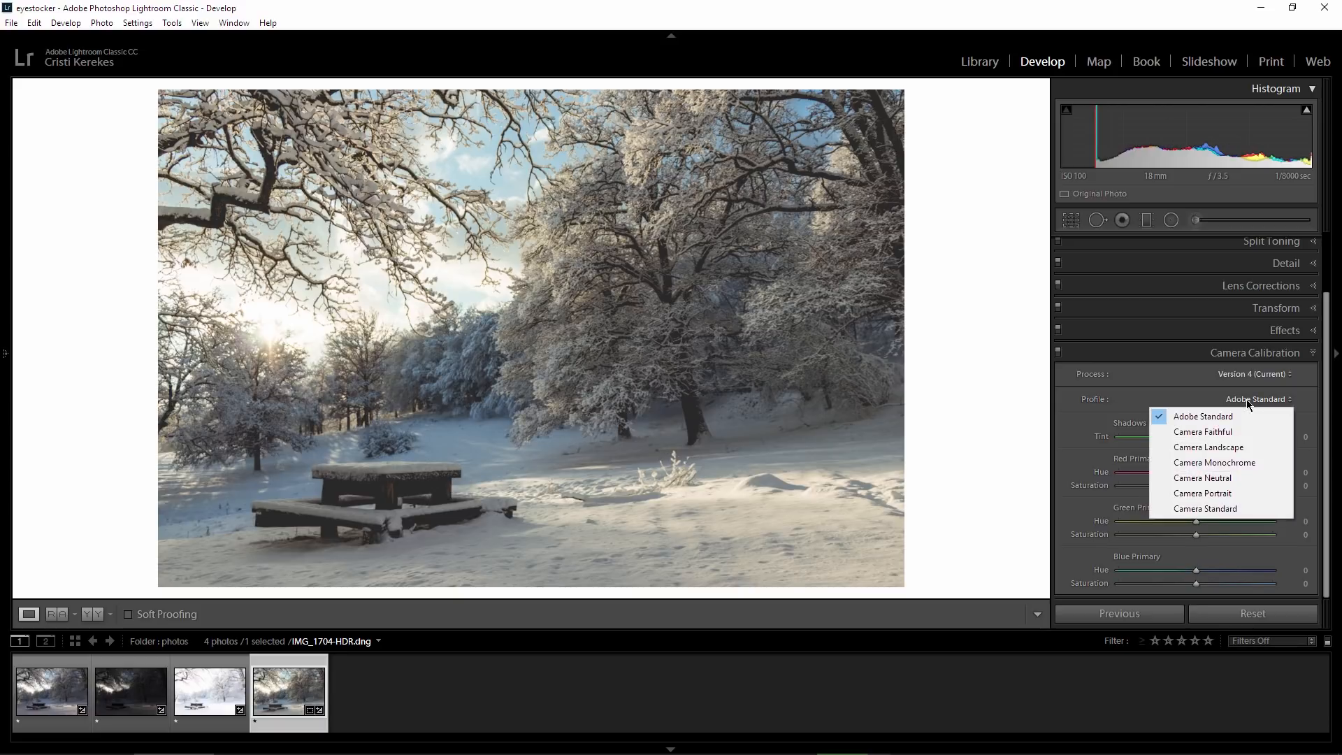
left_click(1209, 512)
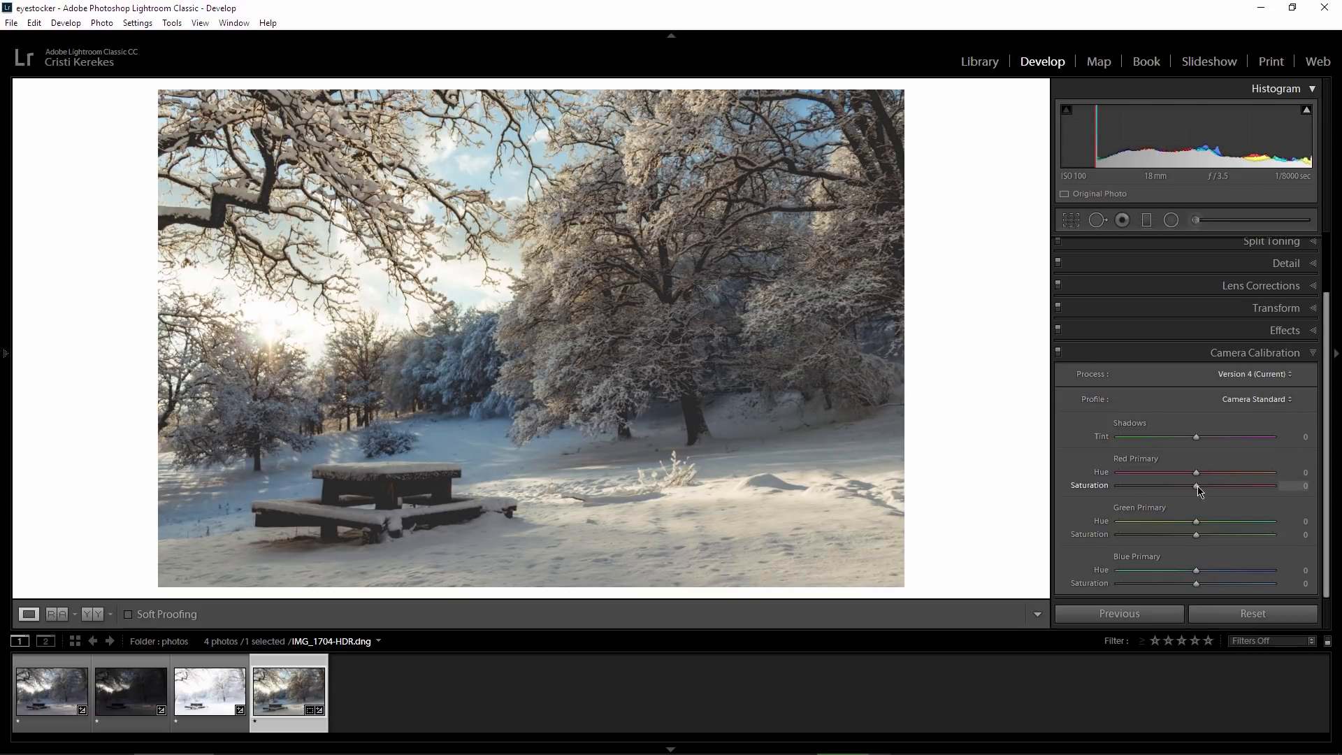
left_click_drag(1196, 487, 1254, 494)
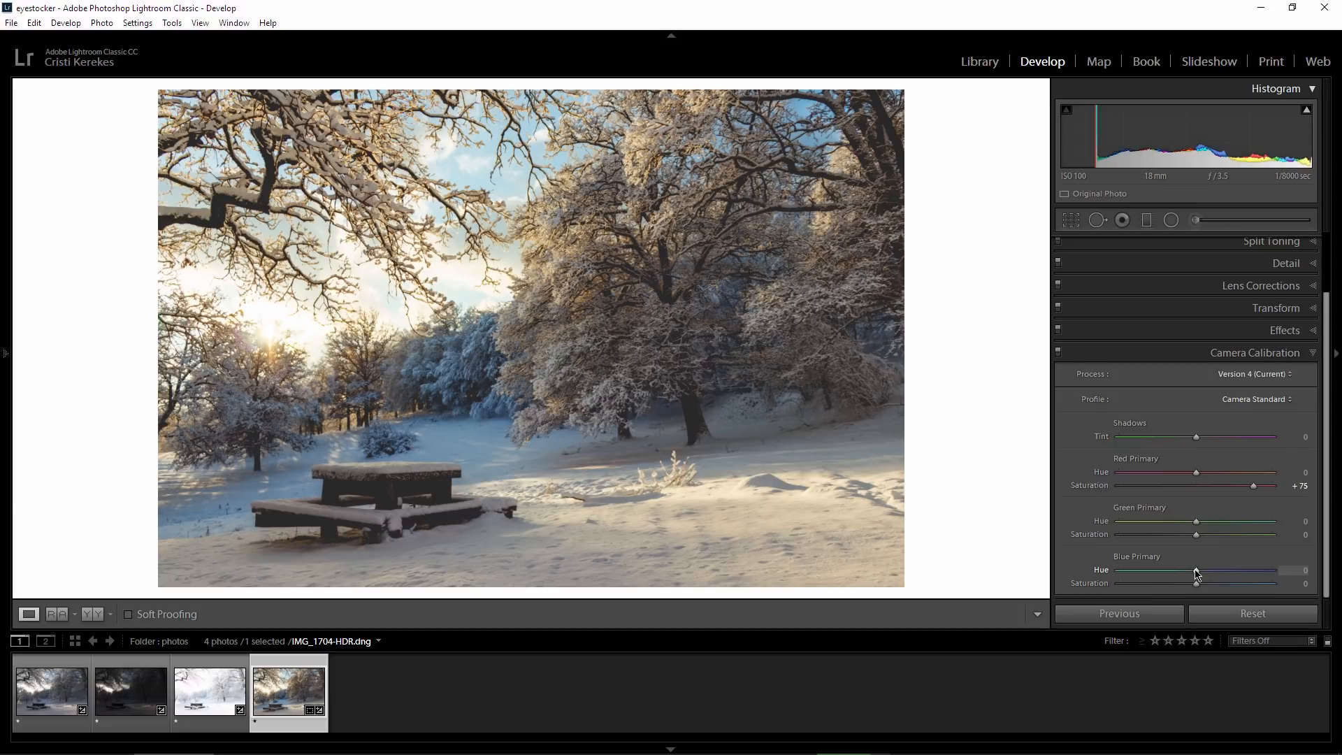
left_click_drag(1197, 572, 1216, 589)
left_click_drag(1197, 439, 1201, 440)
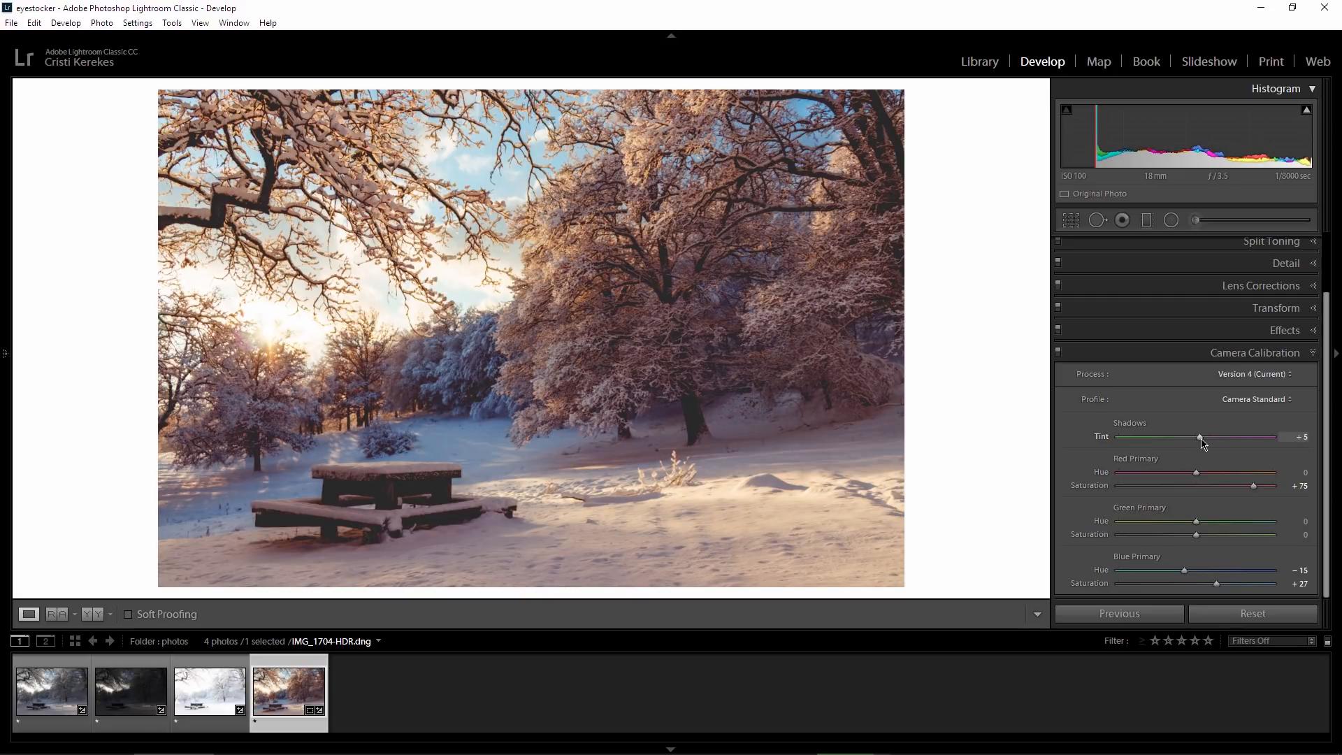
Raise the HSL color saturation to +41 for orange, +24 for yellow and +20 for blue
scroll(1313, 399, "up", 2)
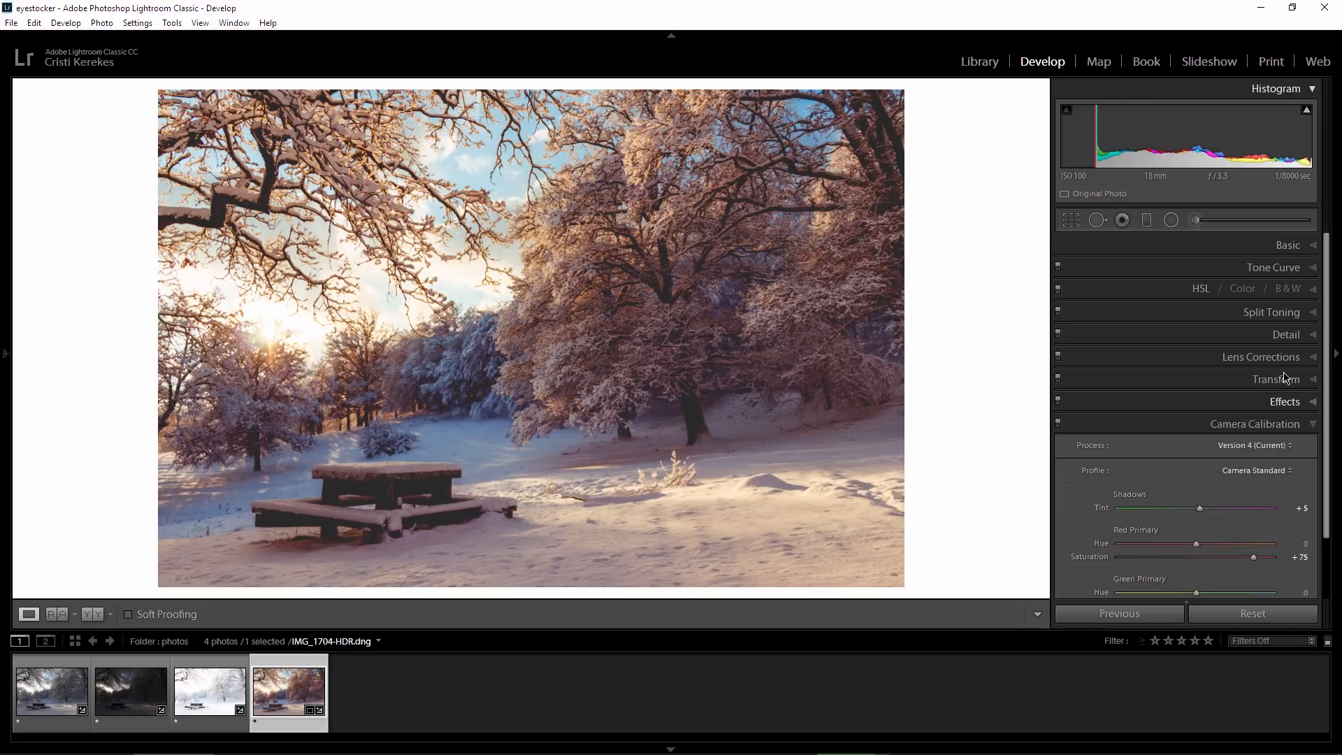
left_click(1175, 289)
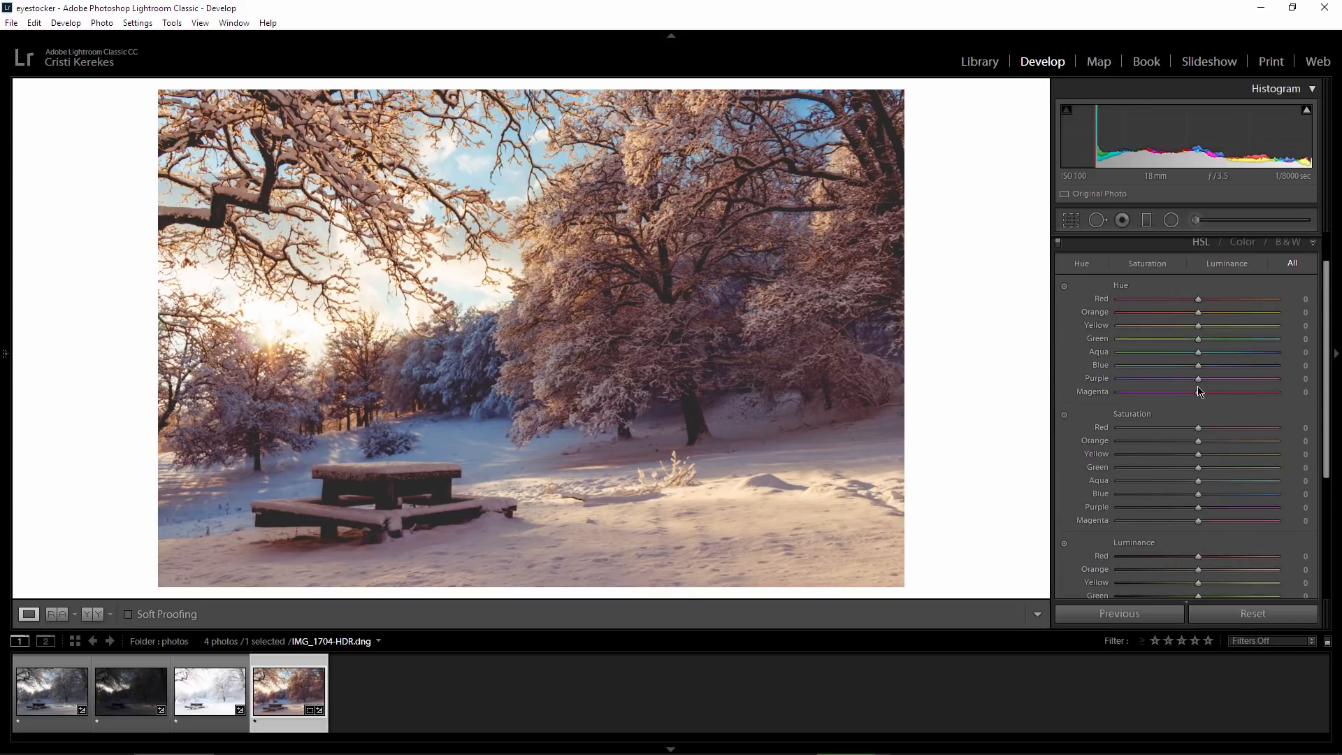
left_click_drag(1330, 413, 1332, 446)
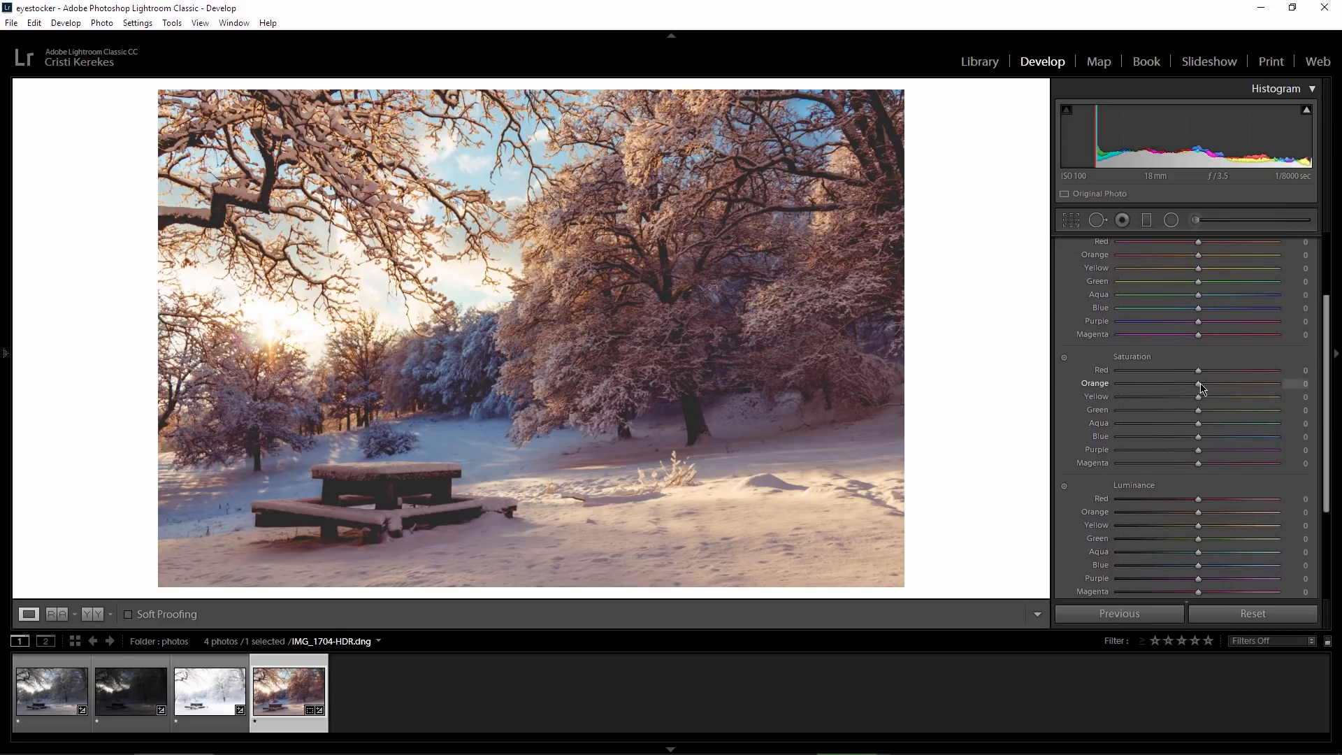
left_click_drag(1201, 388, 1214, 440)
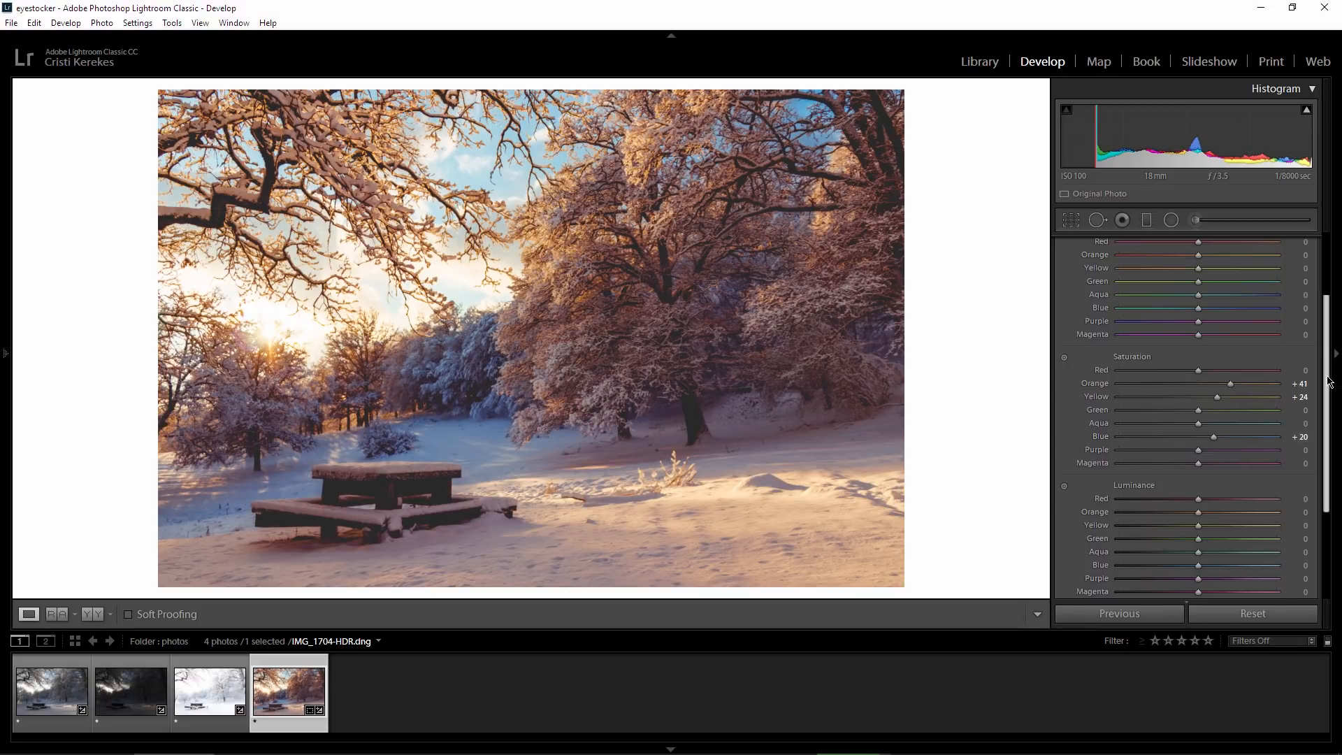
Darken the photo's edges with a Highlight Priority post-crop vignette of amount -15
scroll(1339, 500, "down", 5)
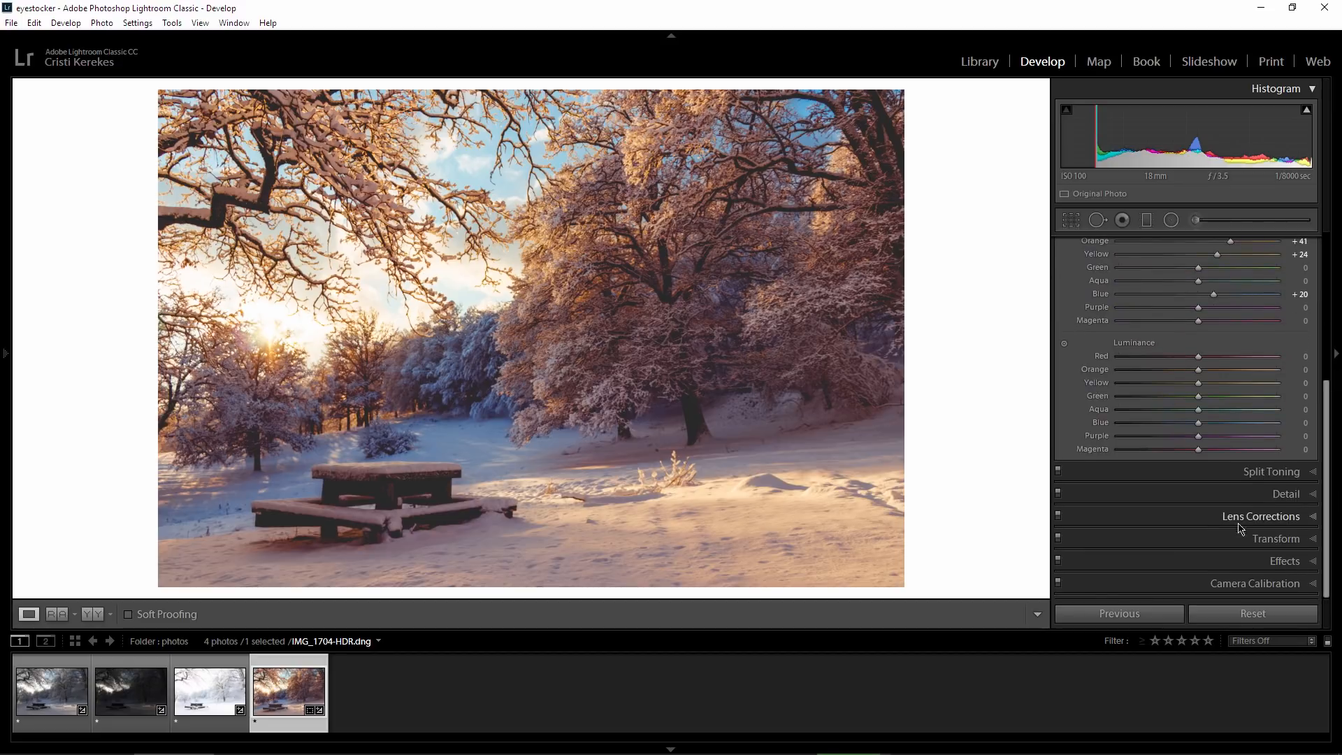
left_click(1224, 563)
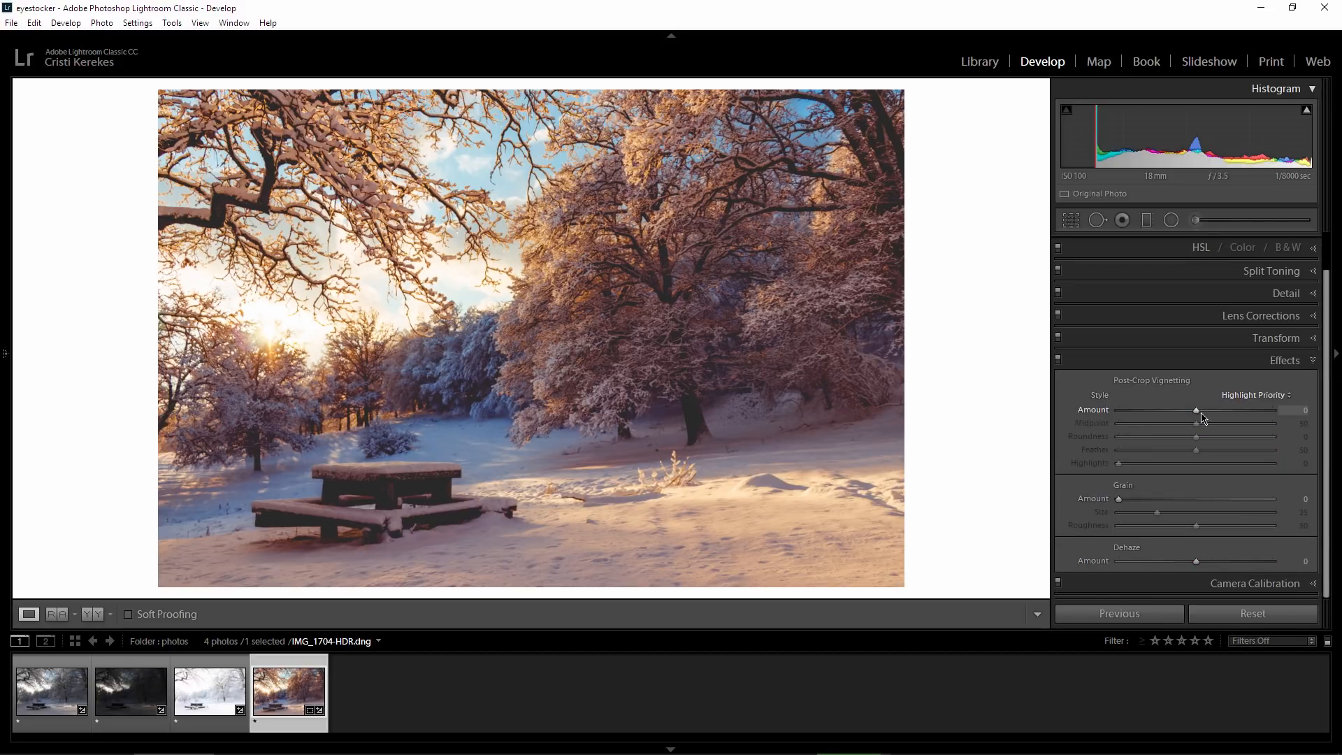
left_click_drag(1197, 413, 1187, 415)
key("shift")
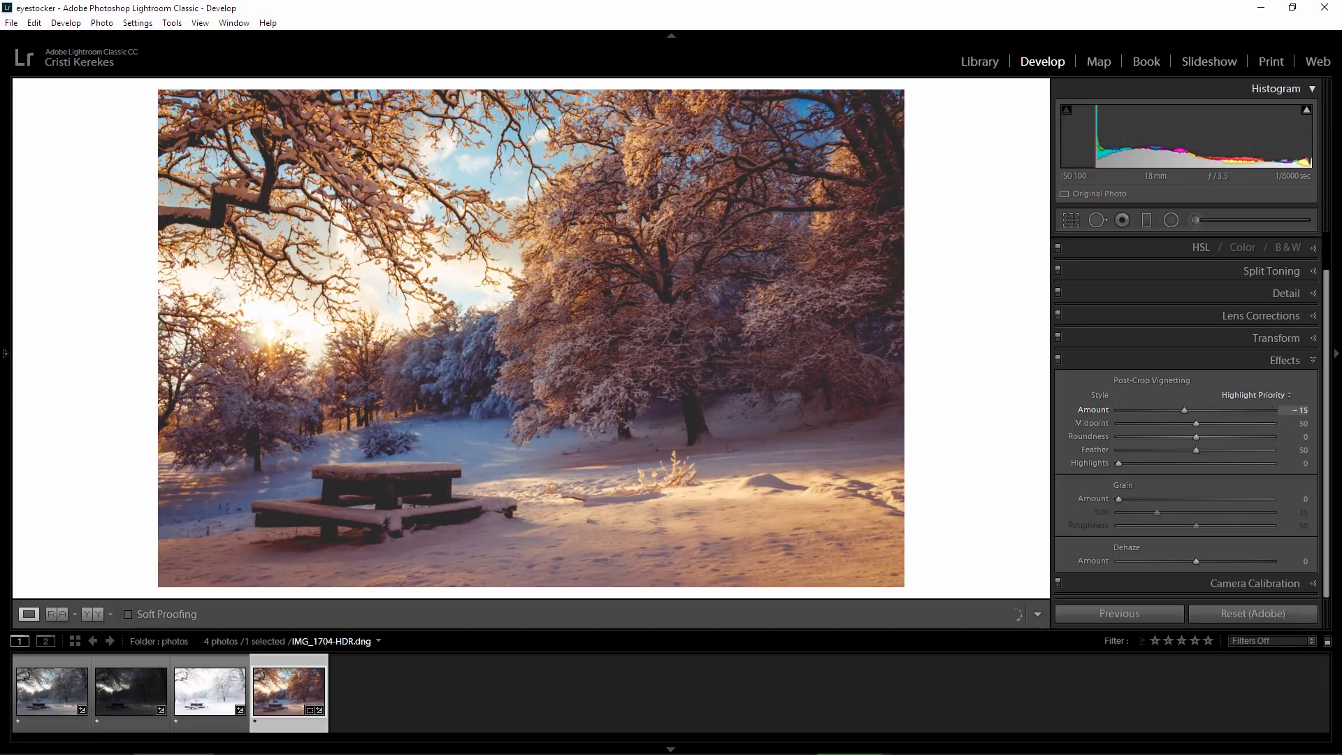
Add film grain to the photo with amount 50, size 30 and roughness 30
left_click(1290, 502)
type("50")
key("Tab")
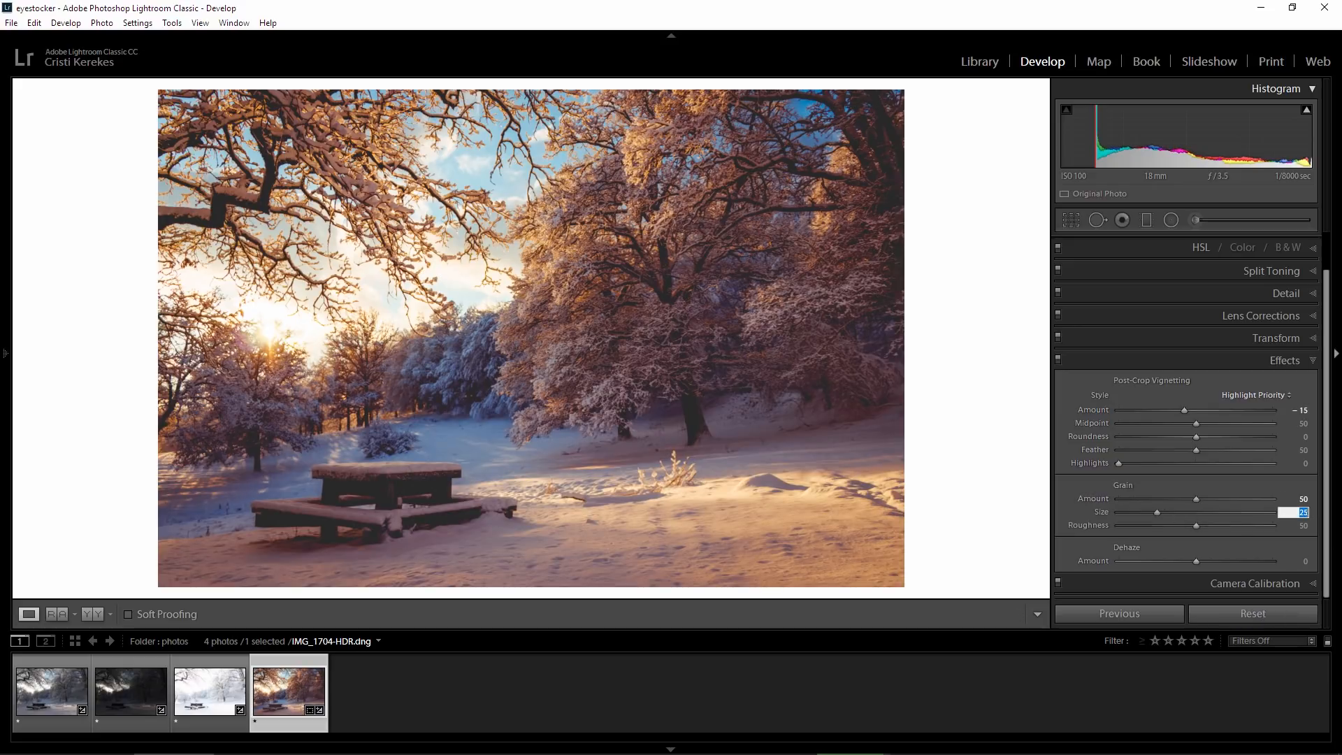
type("30")
key("Tab")
type("30")
key("Return")
Compare the graded HDR photo with its unedited version by switching between the before and after views
key("backslash")
key("backslash")
key("backslash")
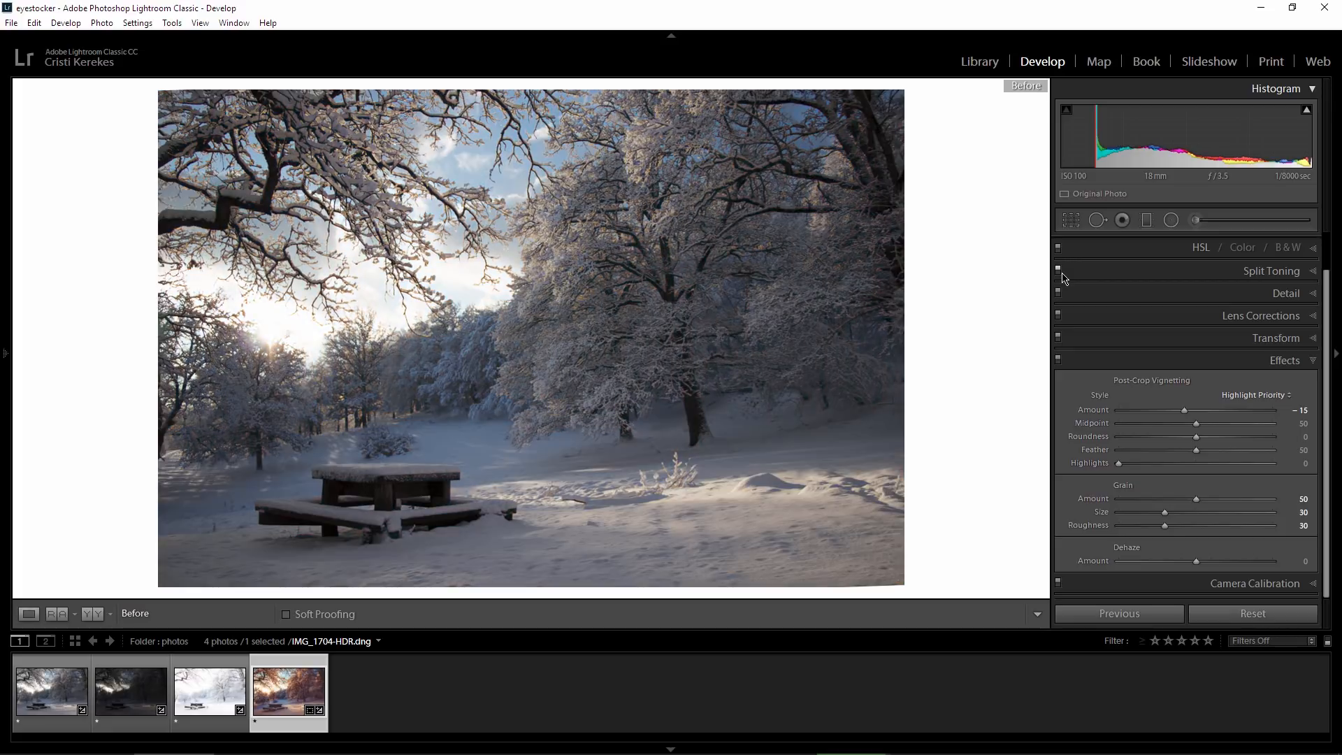
key("backslash")
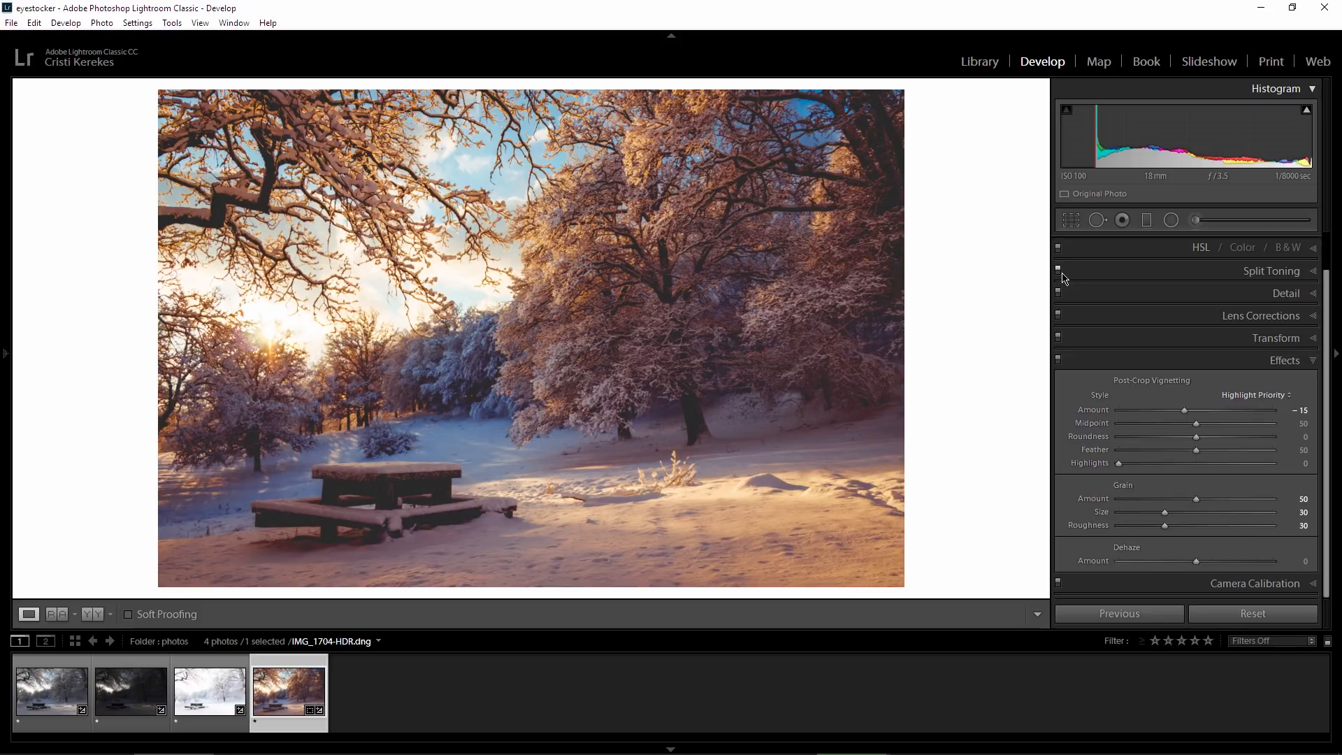